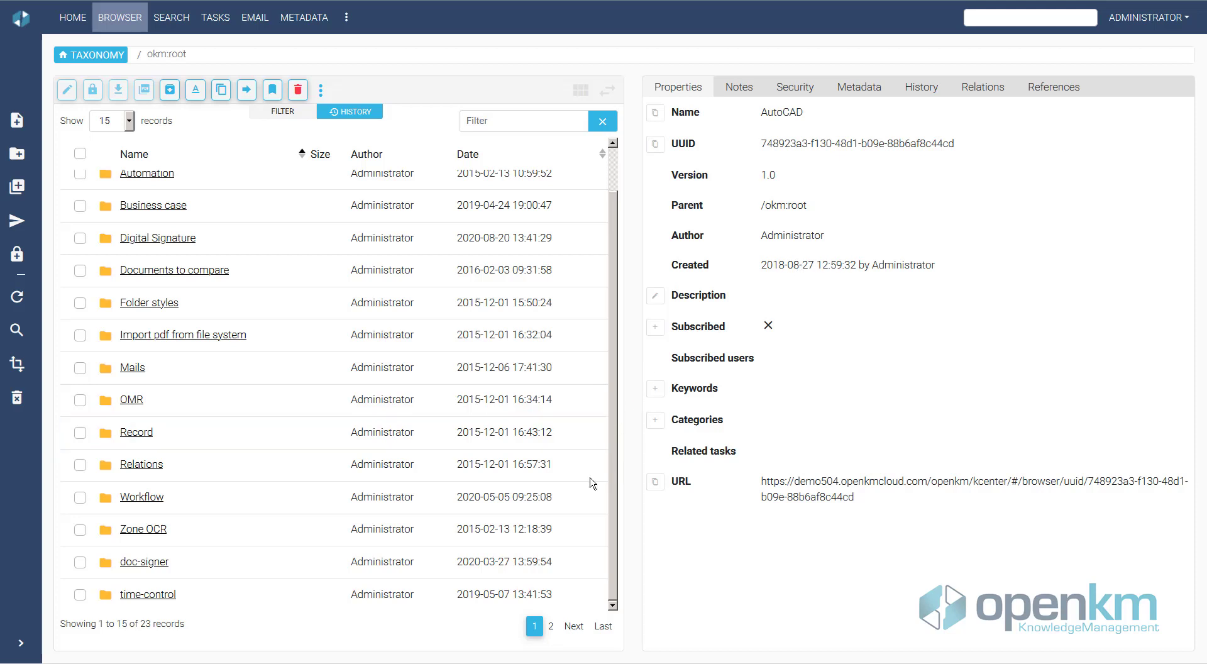
Browse to Zone OCR/tmp/Scanner files, go to page 2, and preview matriculas.csv.
left_click(540, 535)
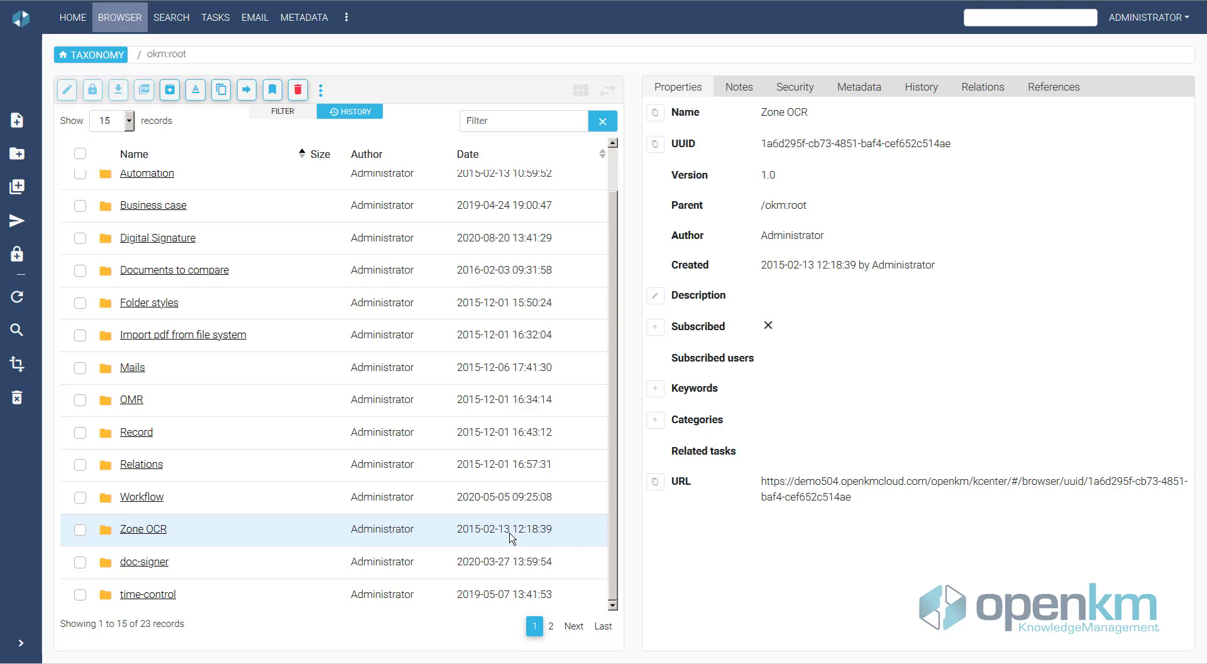
left_click(162, 537)
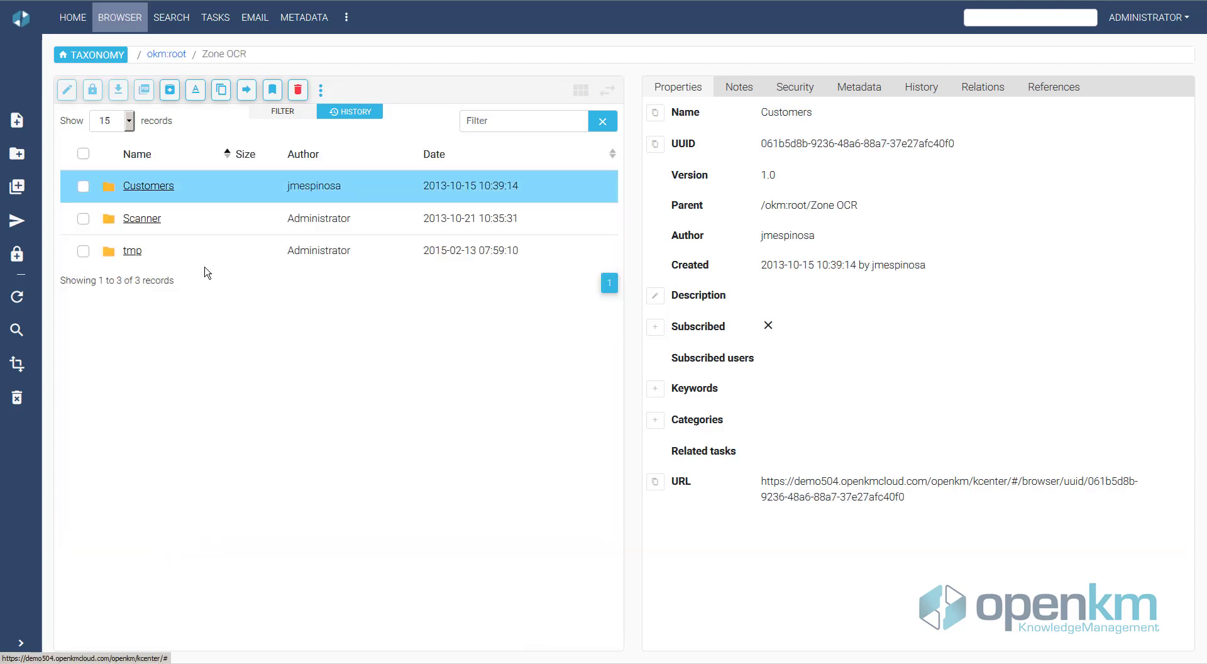
left_click(132, 251)
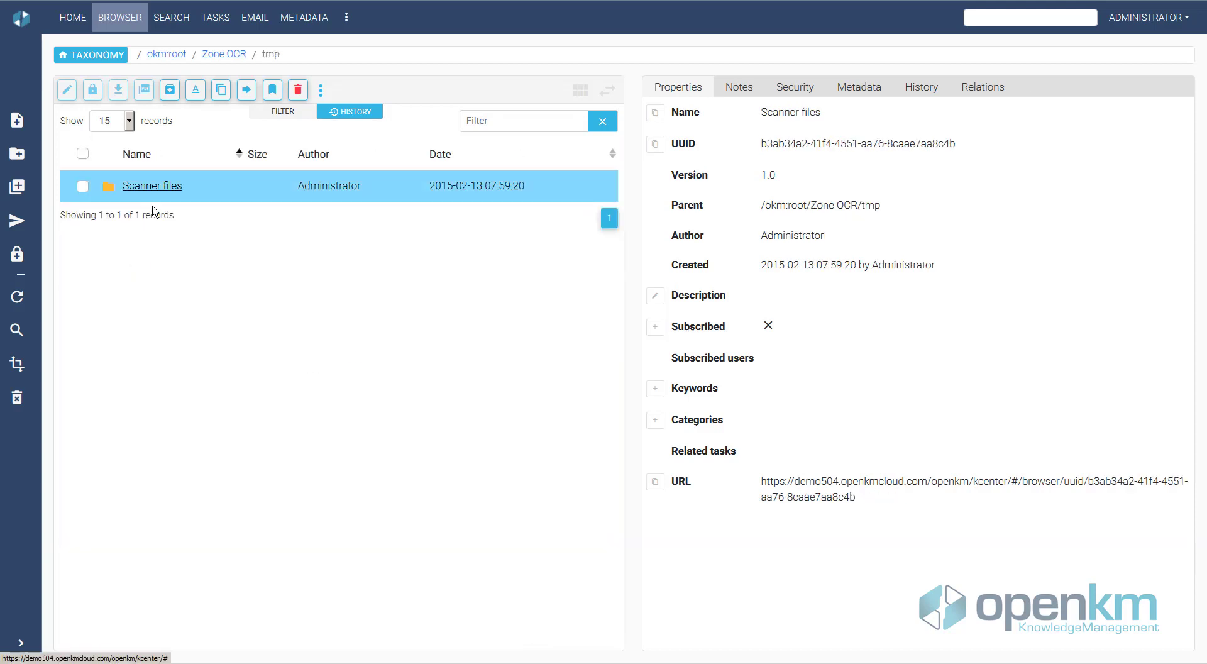
left_click(180, 186)
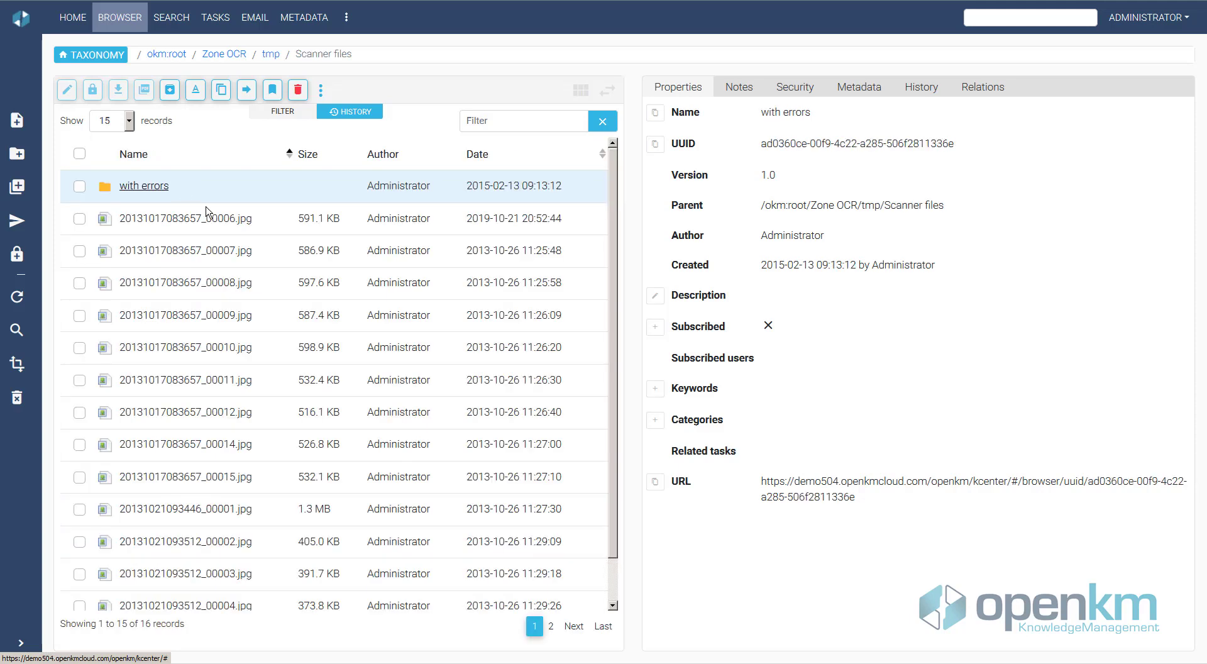
scroll(620, 264, "down", 2)
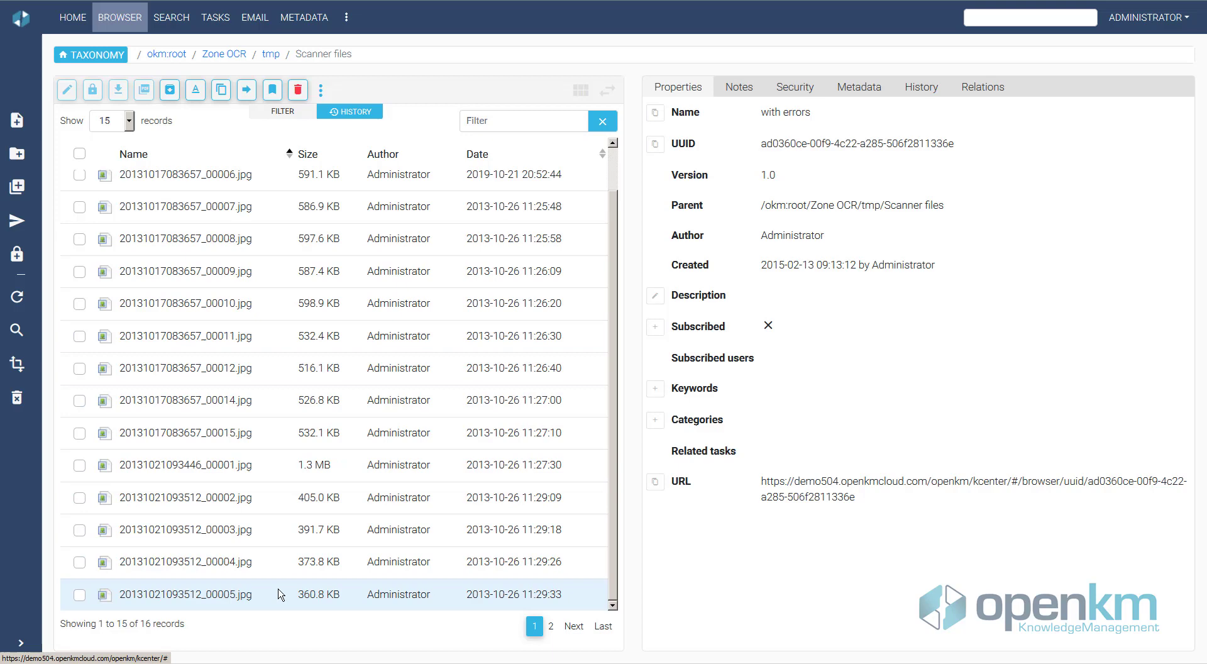
left_click(551, 626)
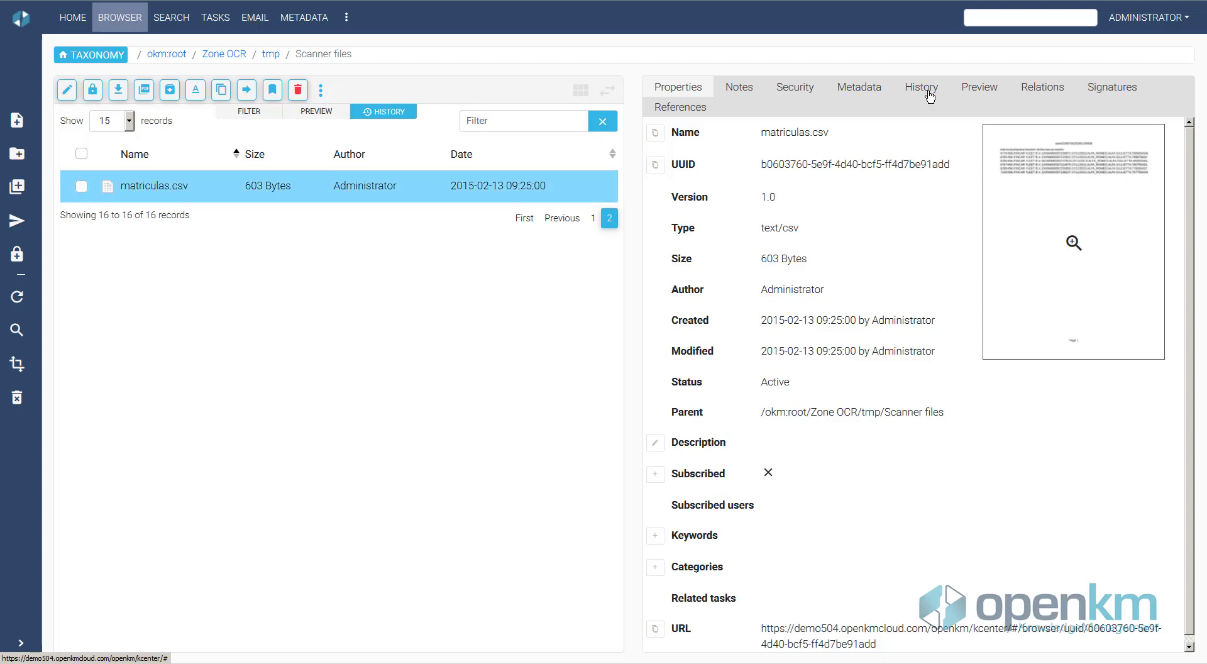
left_click(979, 88)
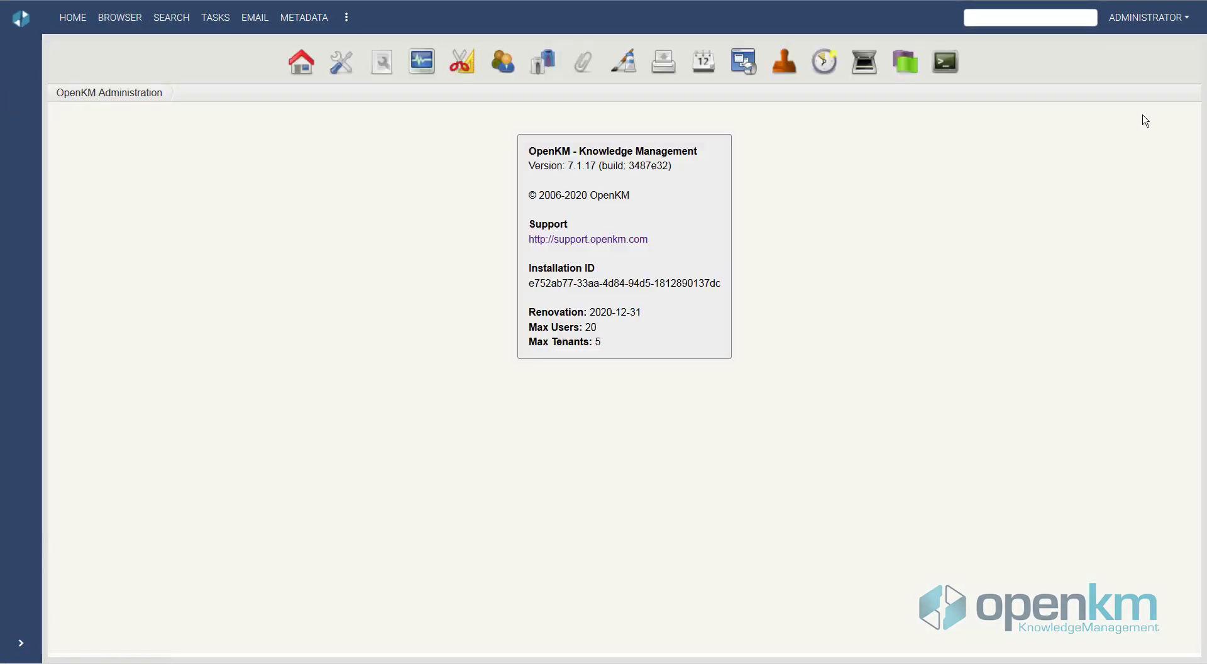
Open the Matricula capture field of the 'permiso de circulación' OCR template for editing.
left_click(857, 76)
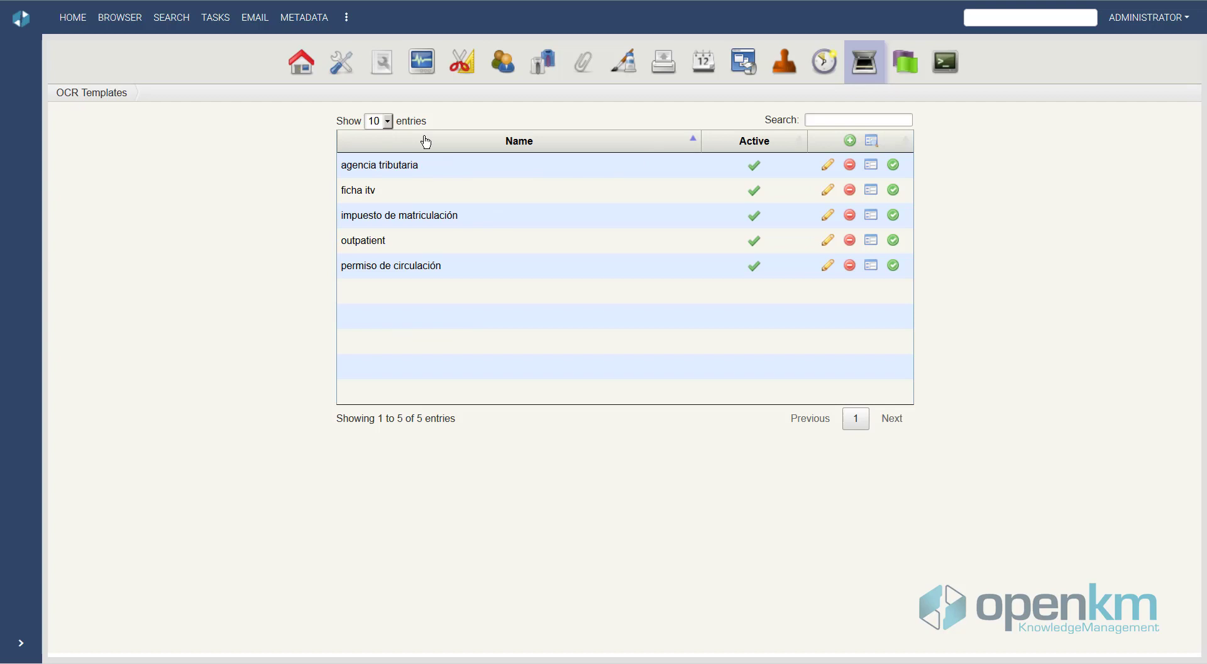
left_click_drag(340, 266, 464, 273)
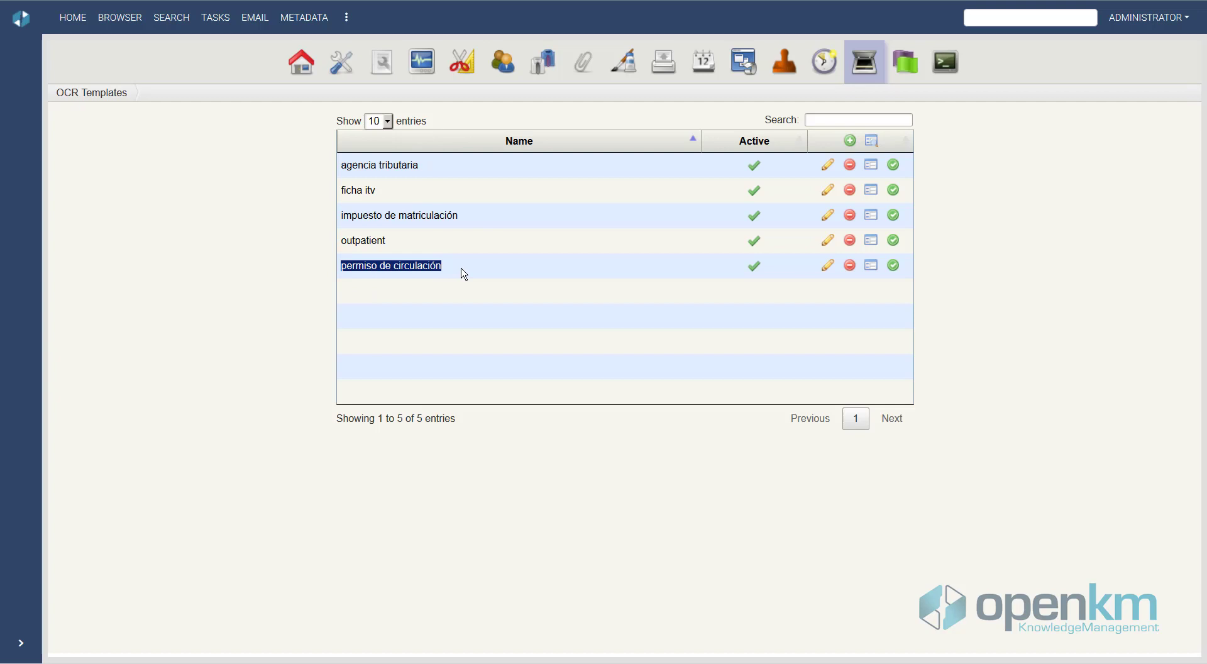
left_click(871, 267)
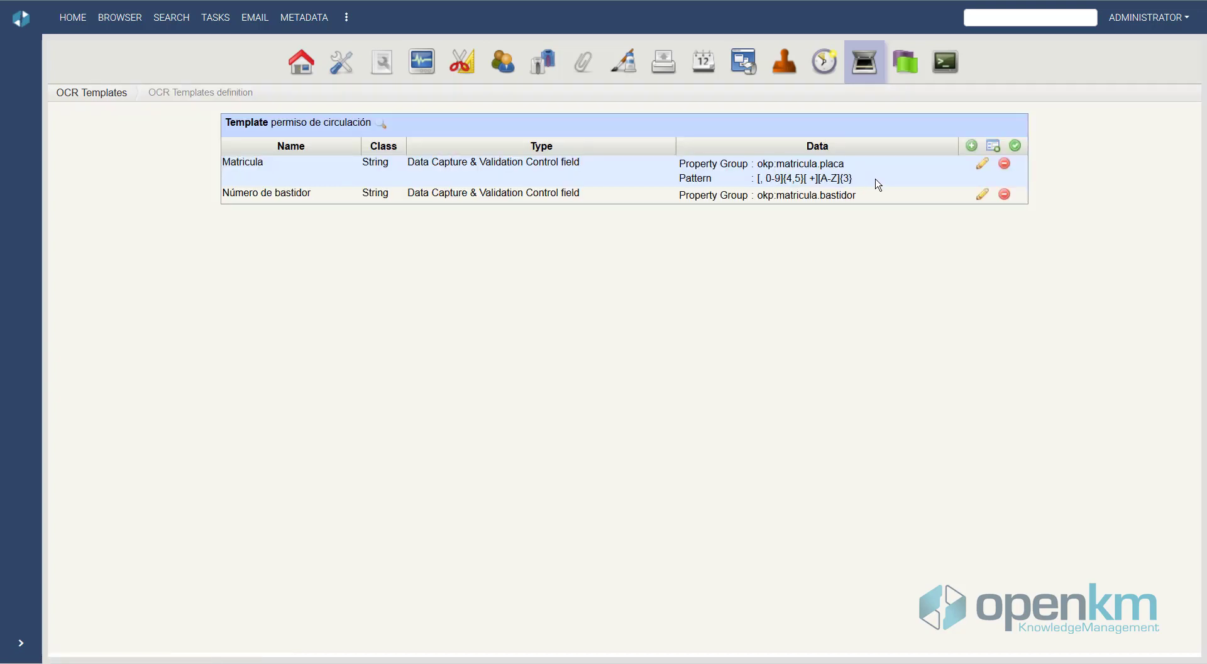
left_click(982, 169)
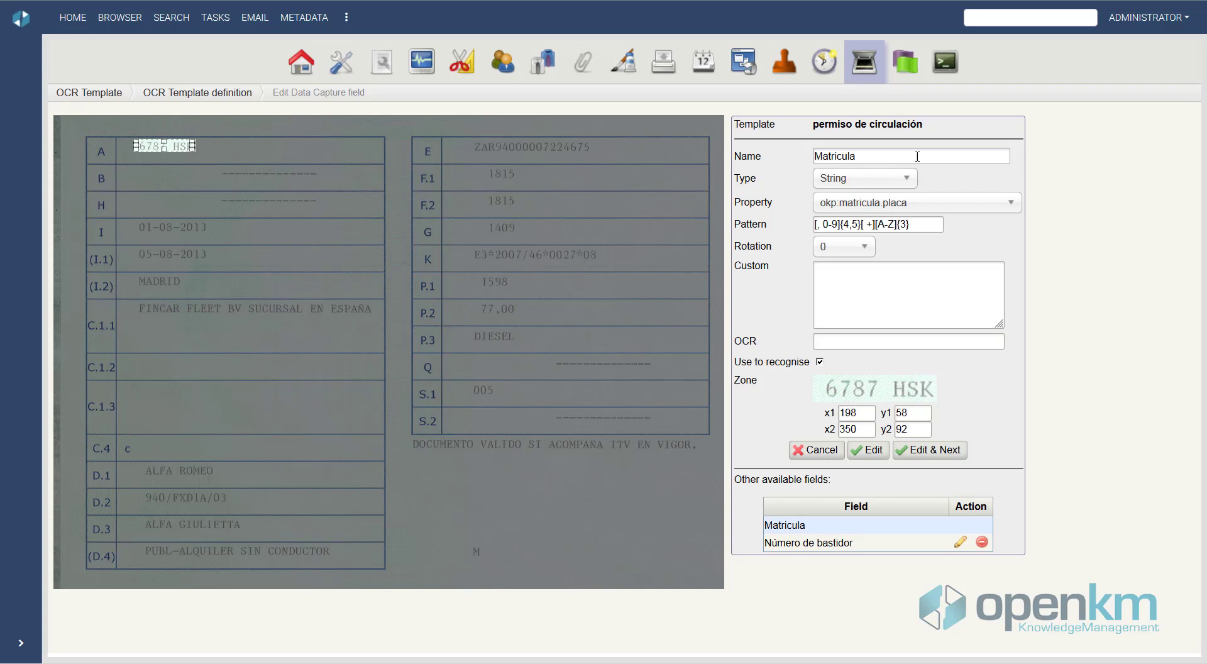
double_click(857, 156)
left_click(911, 184)
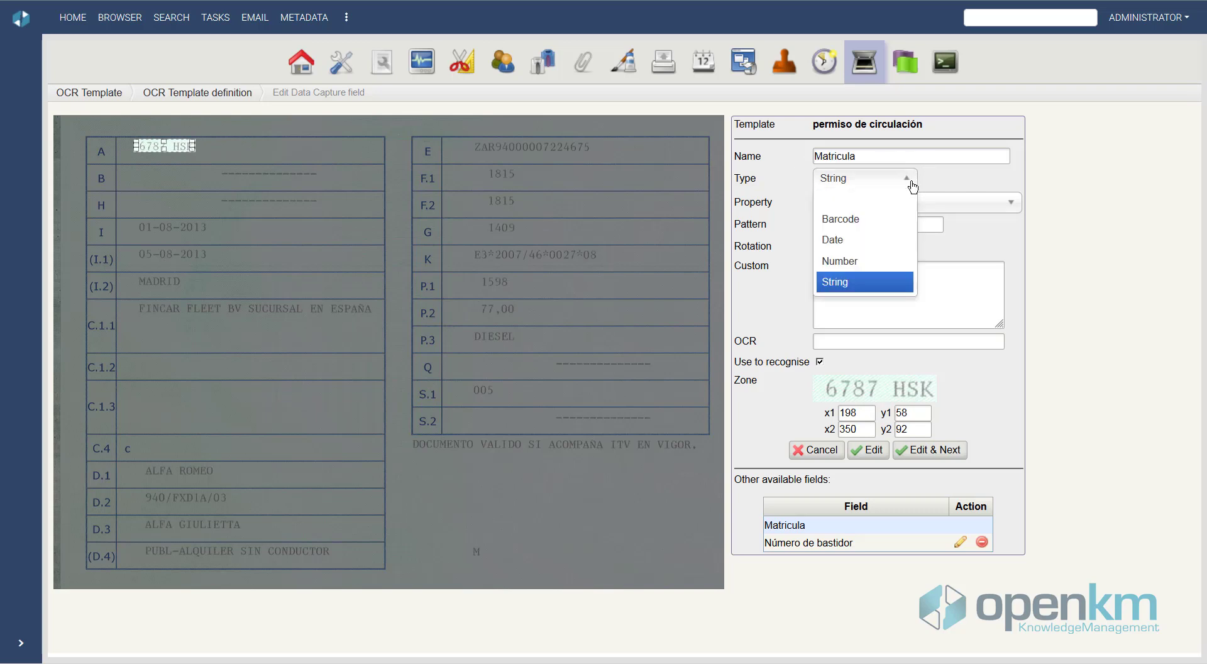
left_click(910, 287)
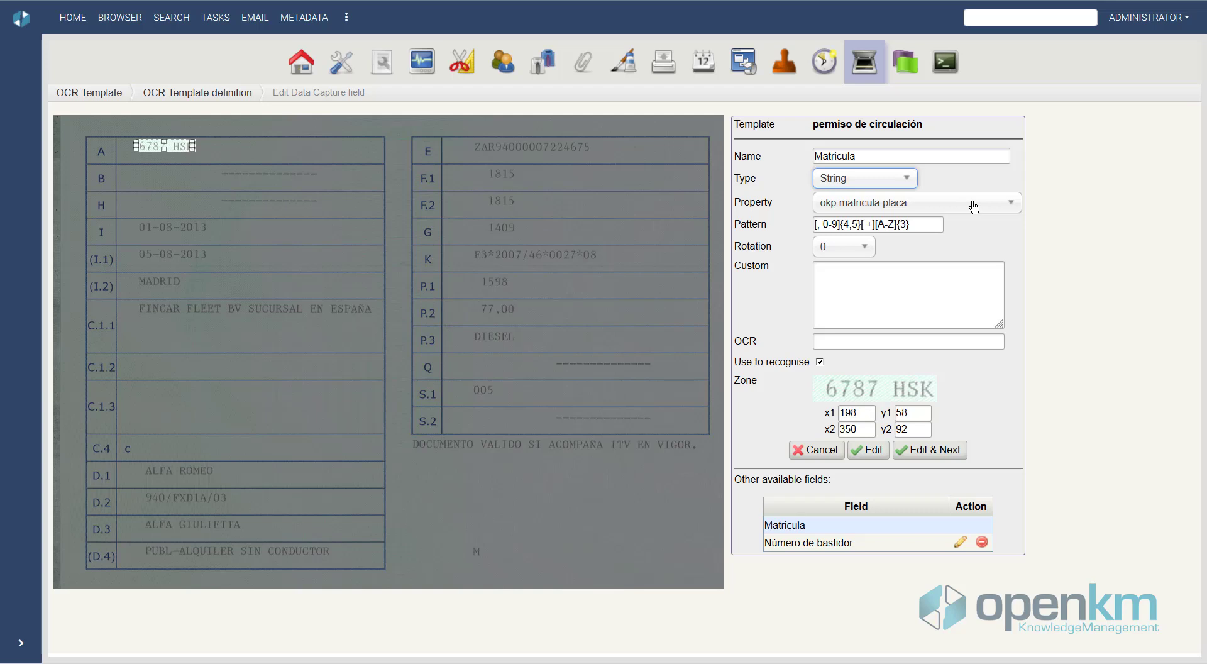
left_click(1002, 207)
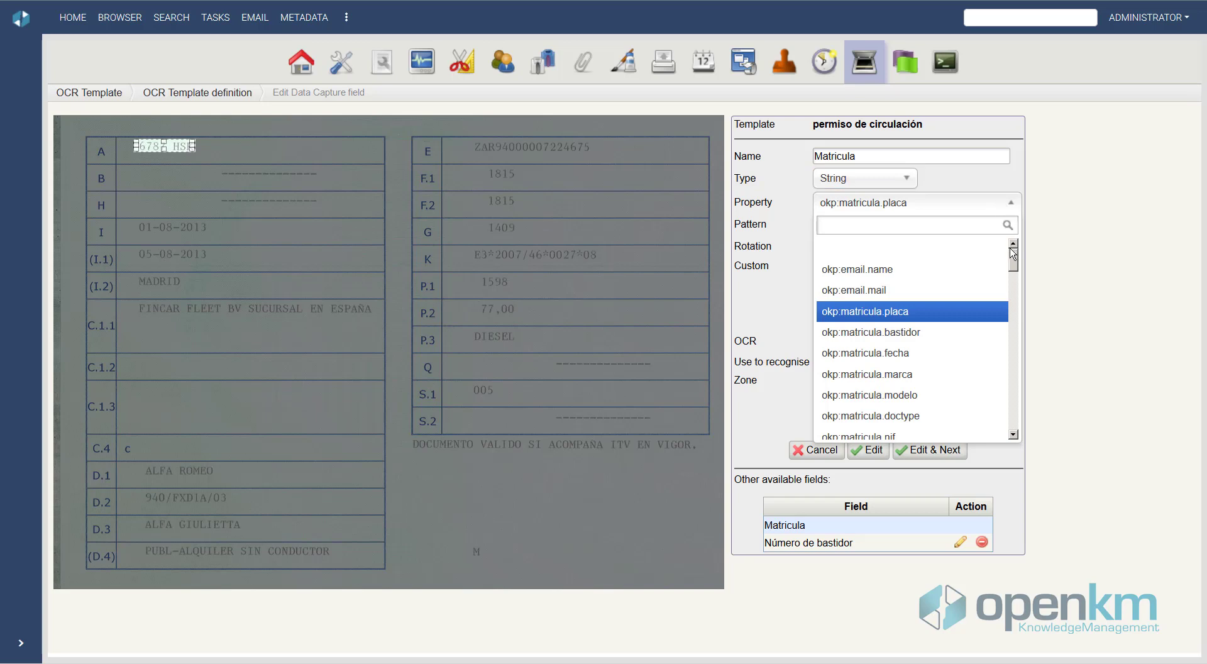
left_click(978, 313)
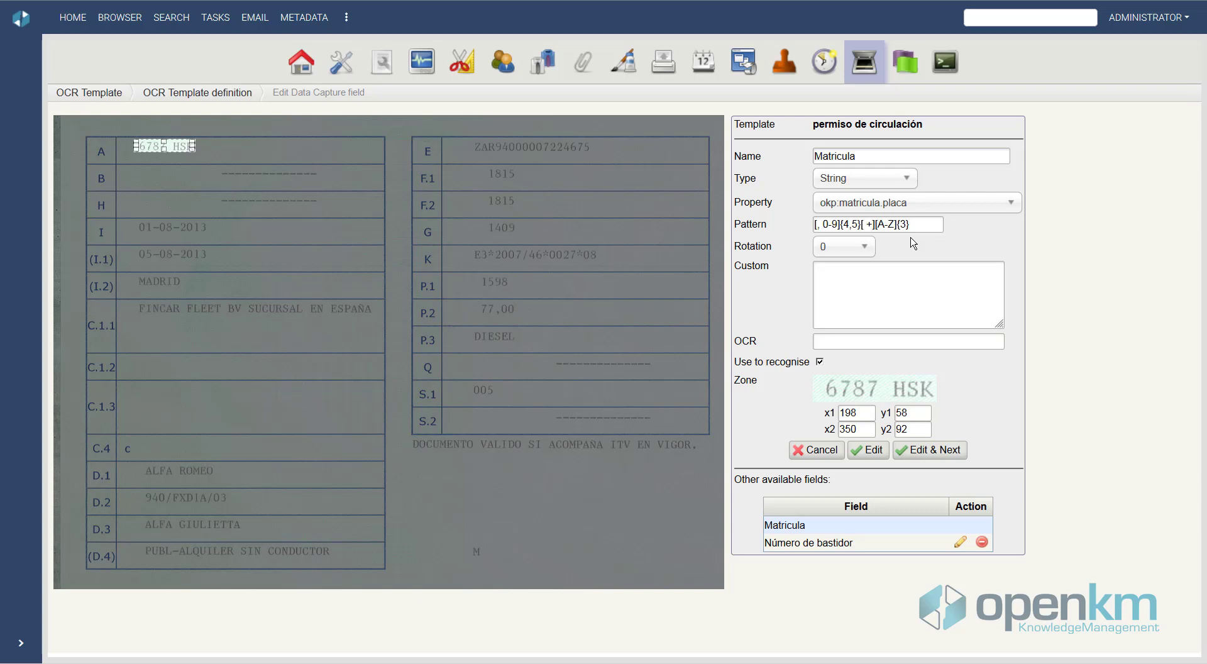
Keep the Matricula rotation at 0 and advance to the Número de bastidor field.
left_click(864, 246)
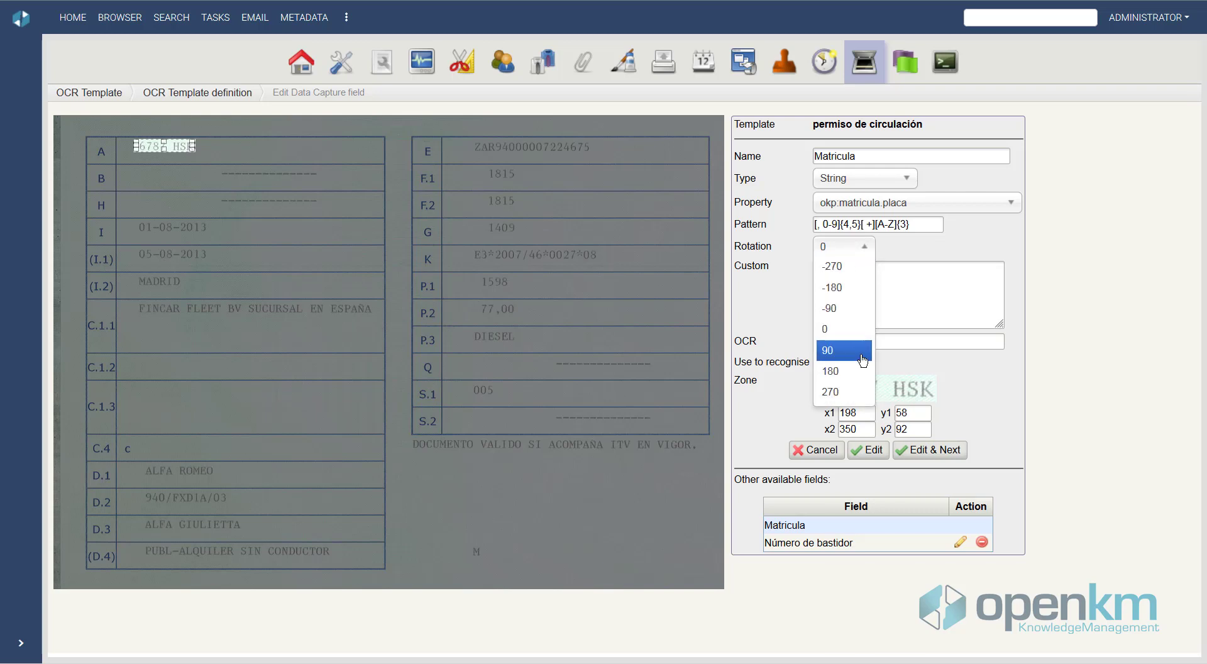
left_click(892, 250)
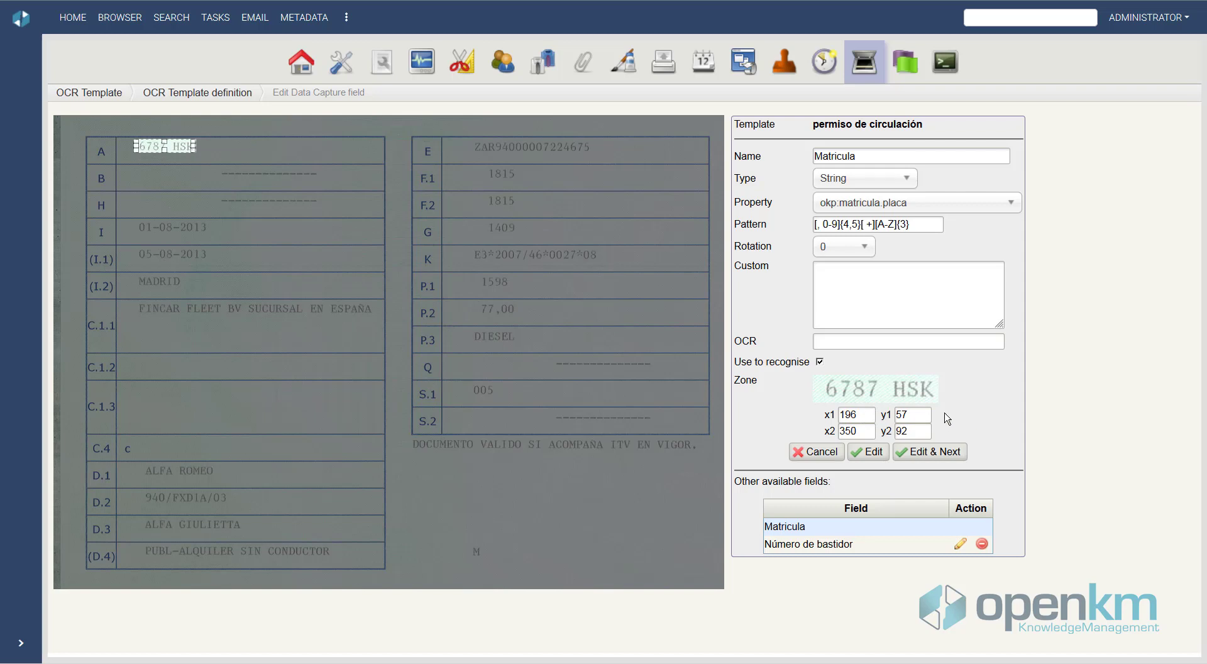
left_click(930, 451)
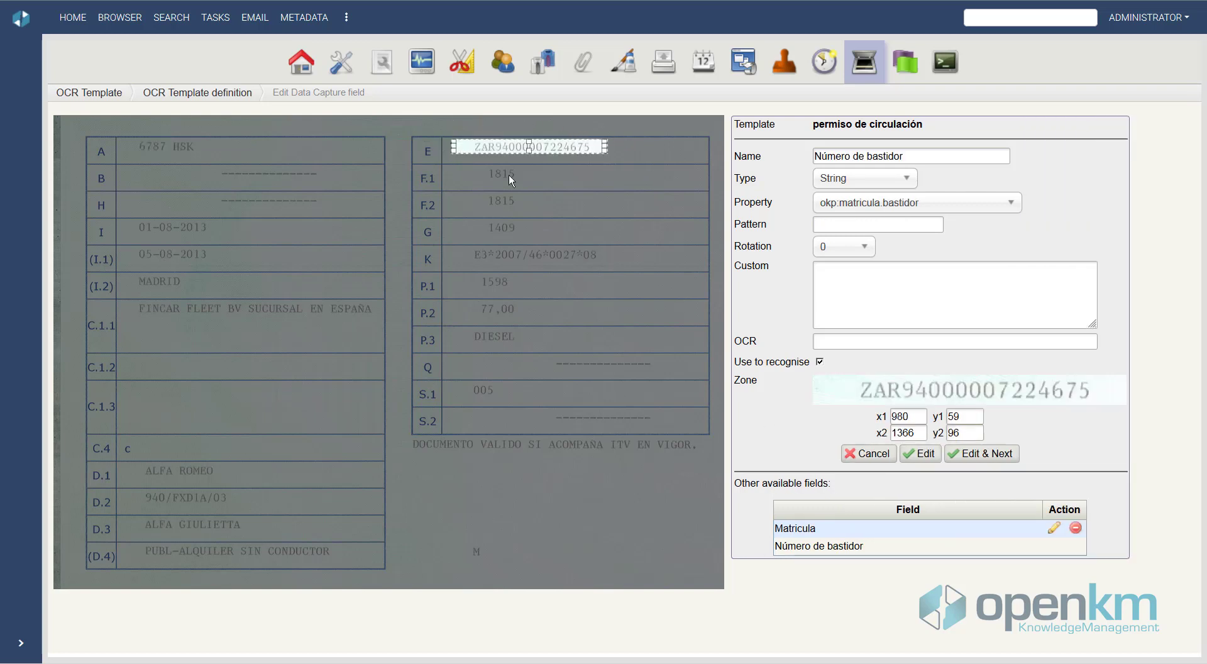
Highlight the Número de bastidor name, the Use to recognise option and the template name.
triple_click(865, 155)
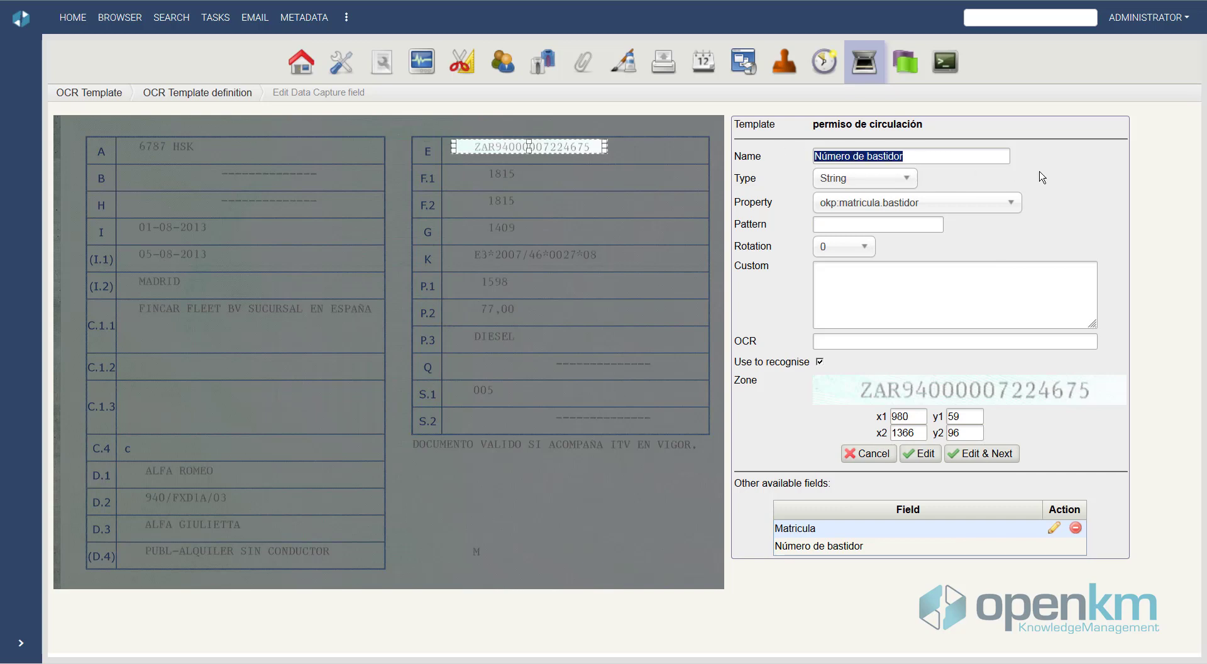
left_click_drag(816, 363, 741, 362)
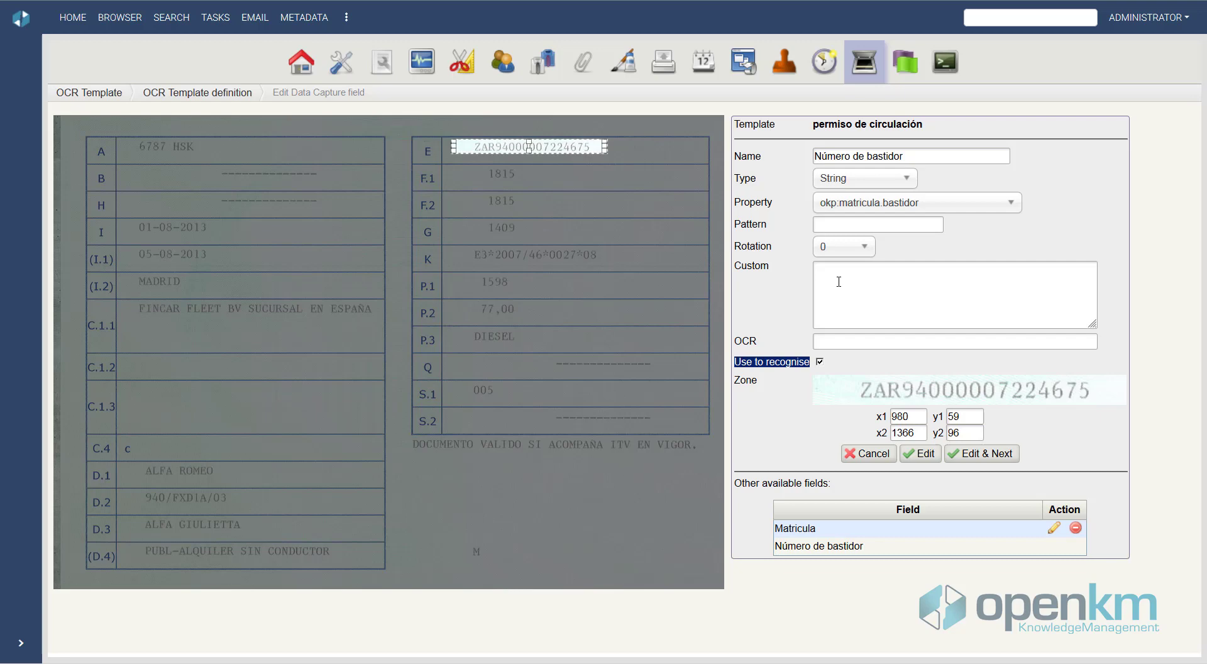
left_click_drag(937, 129, 812, 129)
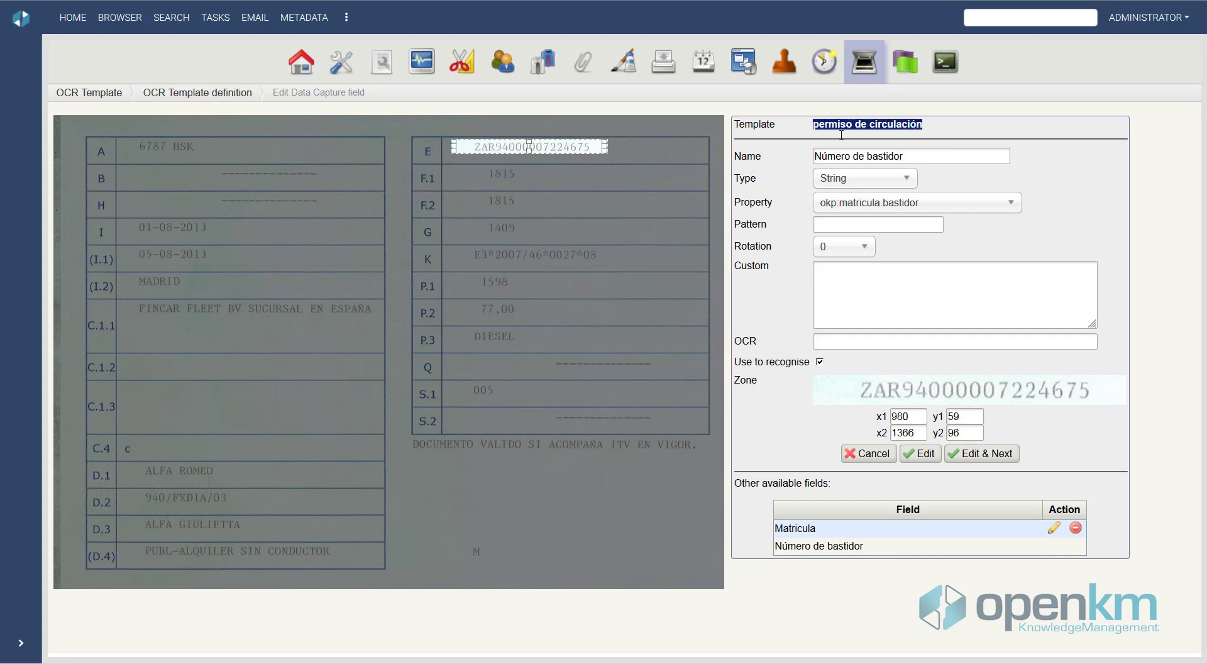
Return to the browser's tmp/Scanner files folder and scroll down to the last scans.
left_click(116, 19)
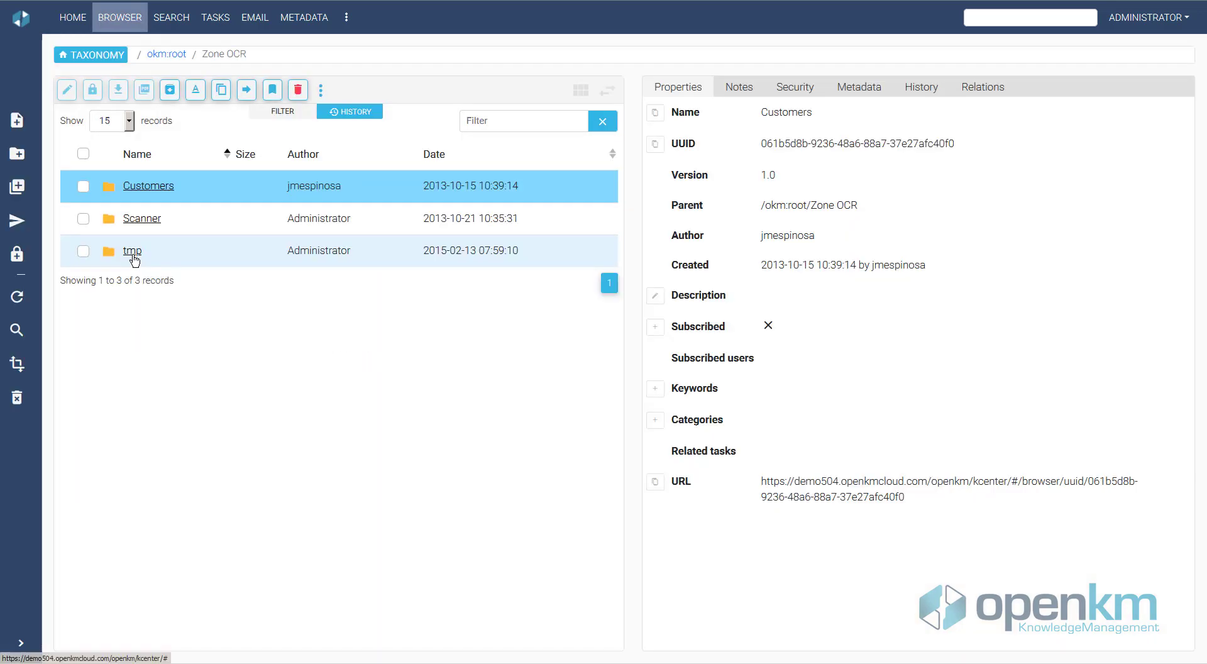
left_click(132, 251)
left_click(162, 187)
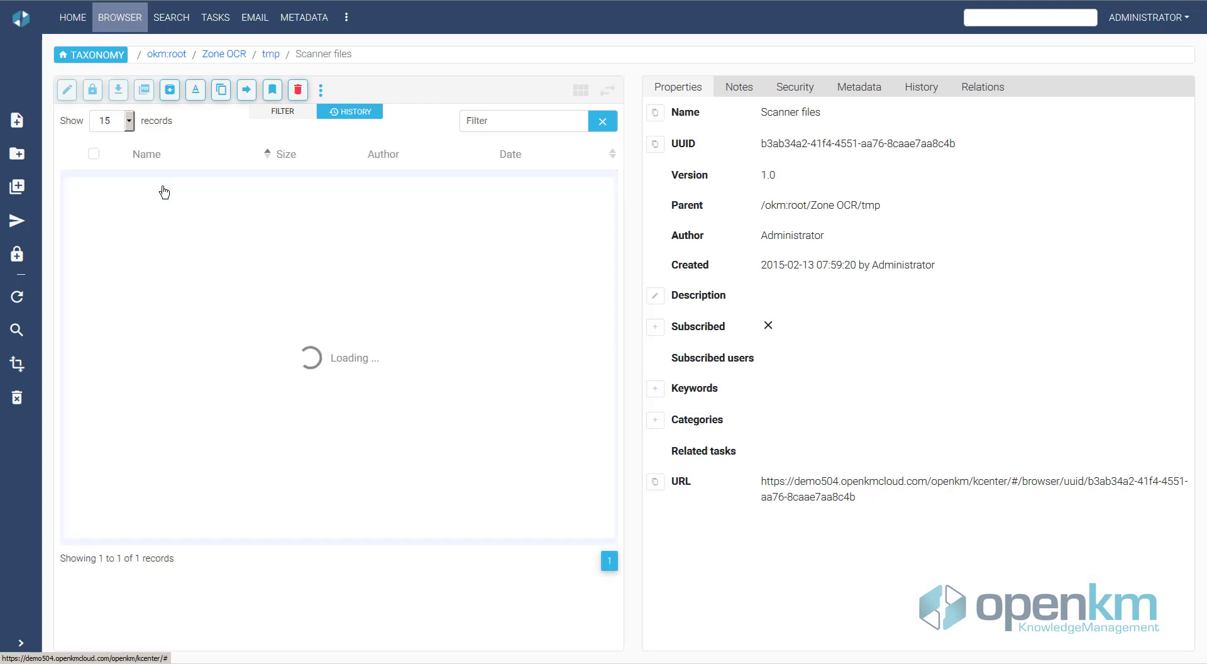
left_click(542, 189)
scroll(542, 189, "down", 1)
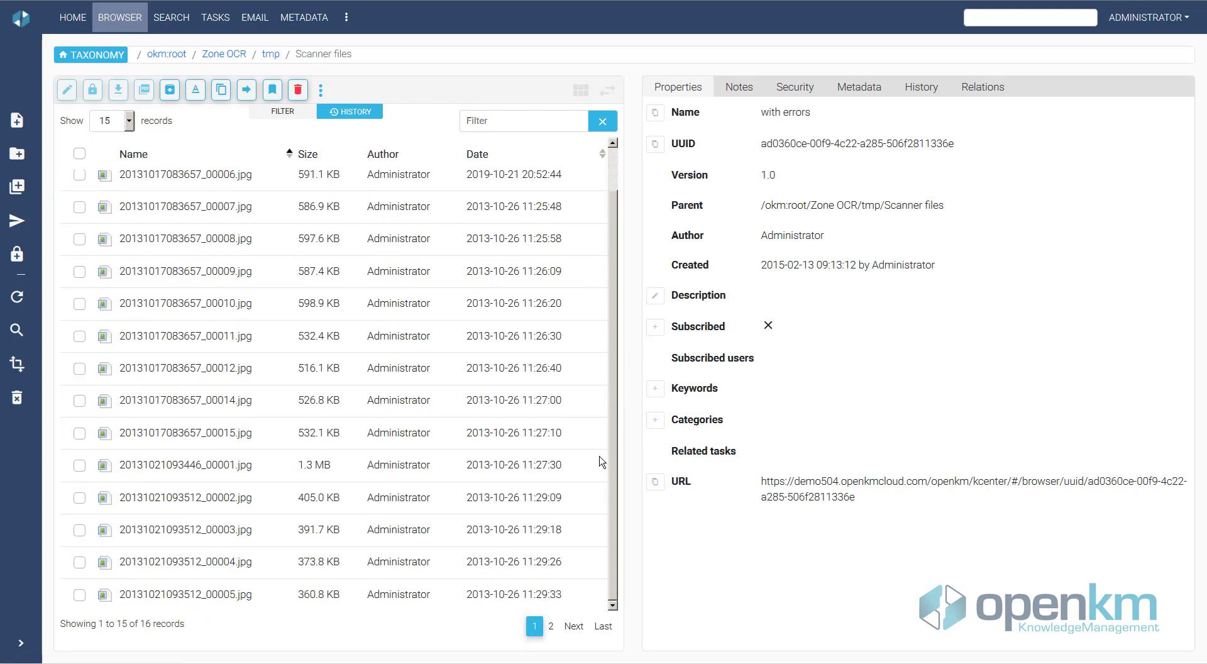
right_click(224, 594)
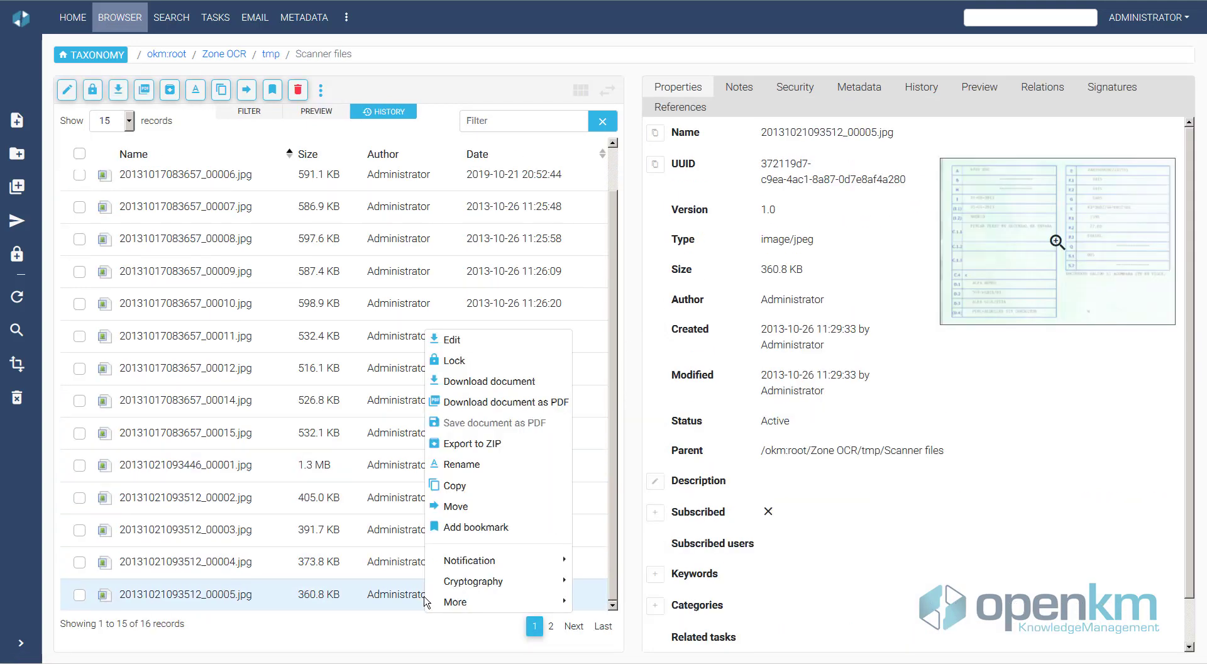
left_click(445, 486)
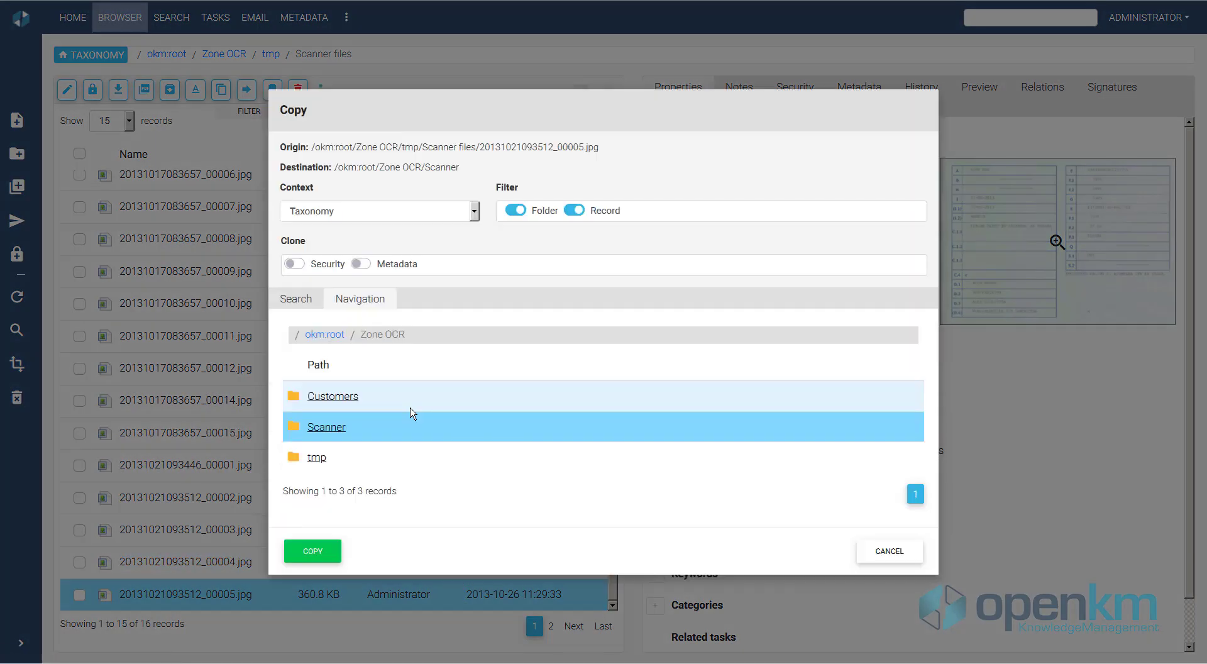
left_click(343, 428)
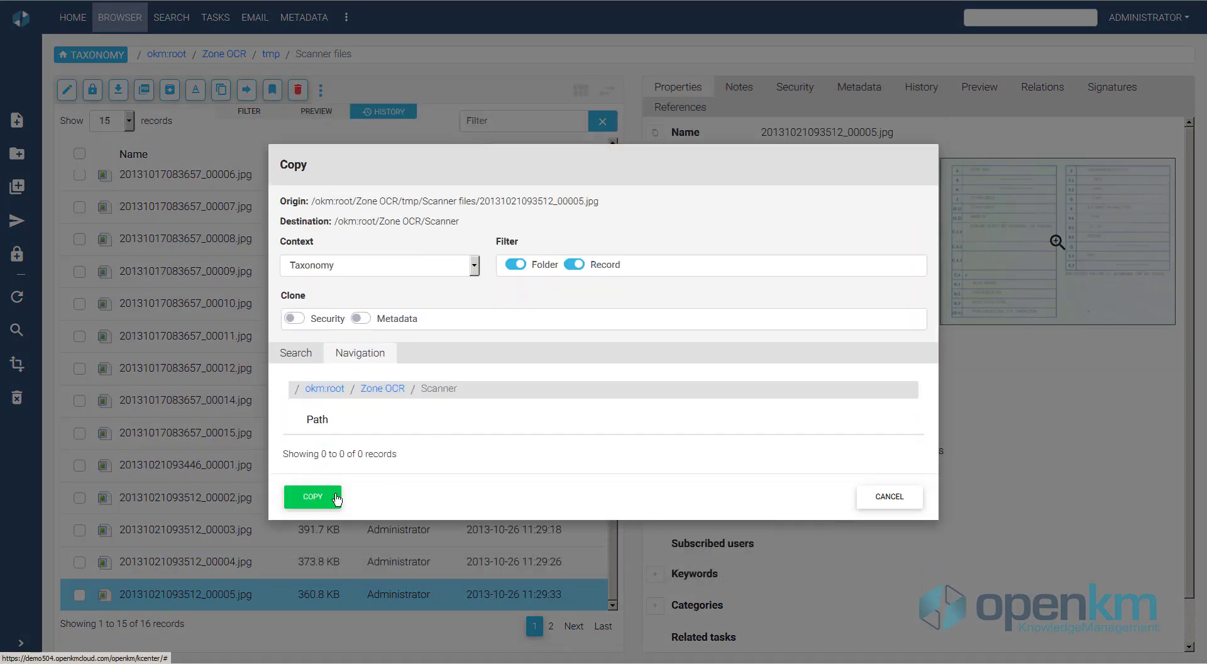
left_click(314, 496)
left_click(211, 56)
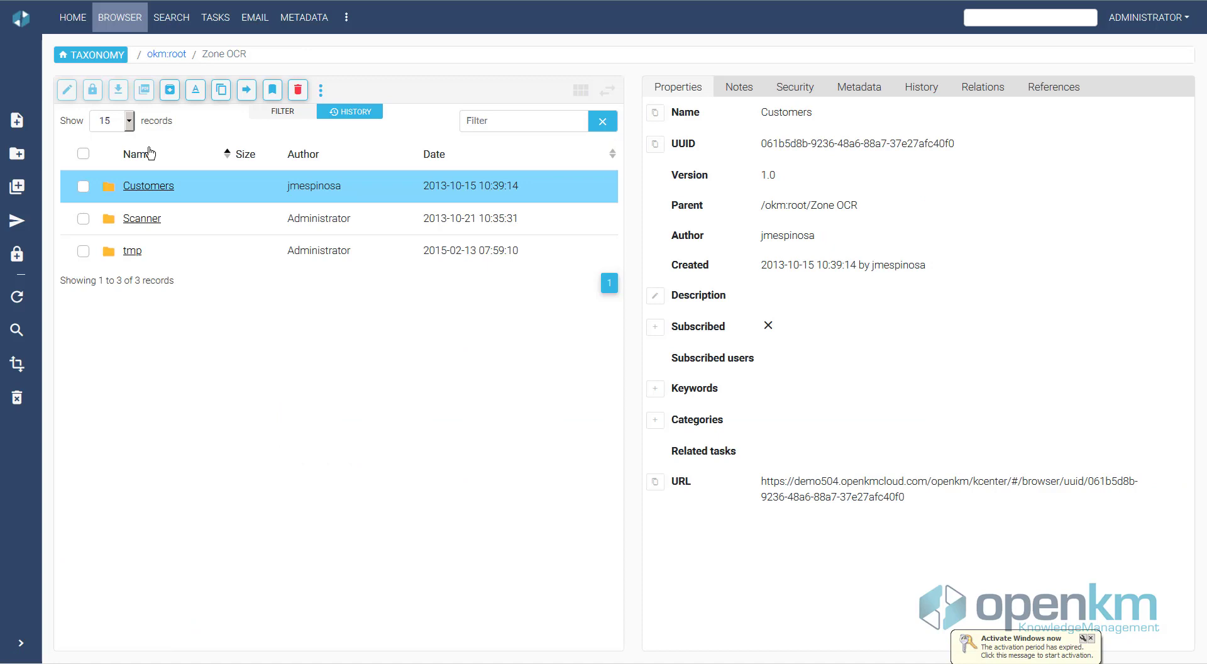
left_click(144, 217)
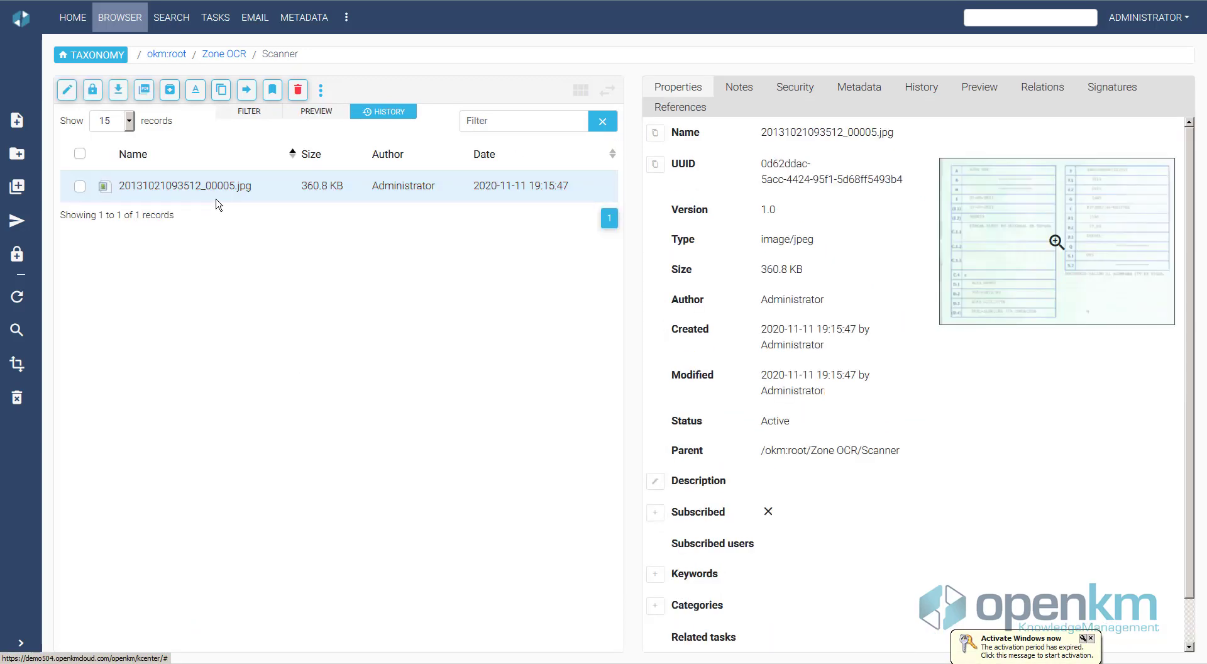
Run the OCR Zone Catalog job now from Administration's Crontab, filtered by 'ocr z'.
left_click(1158, 19)
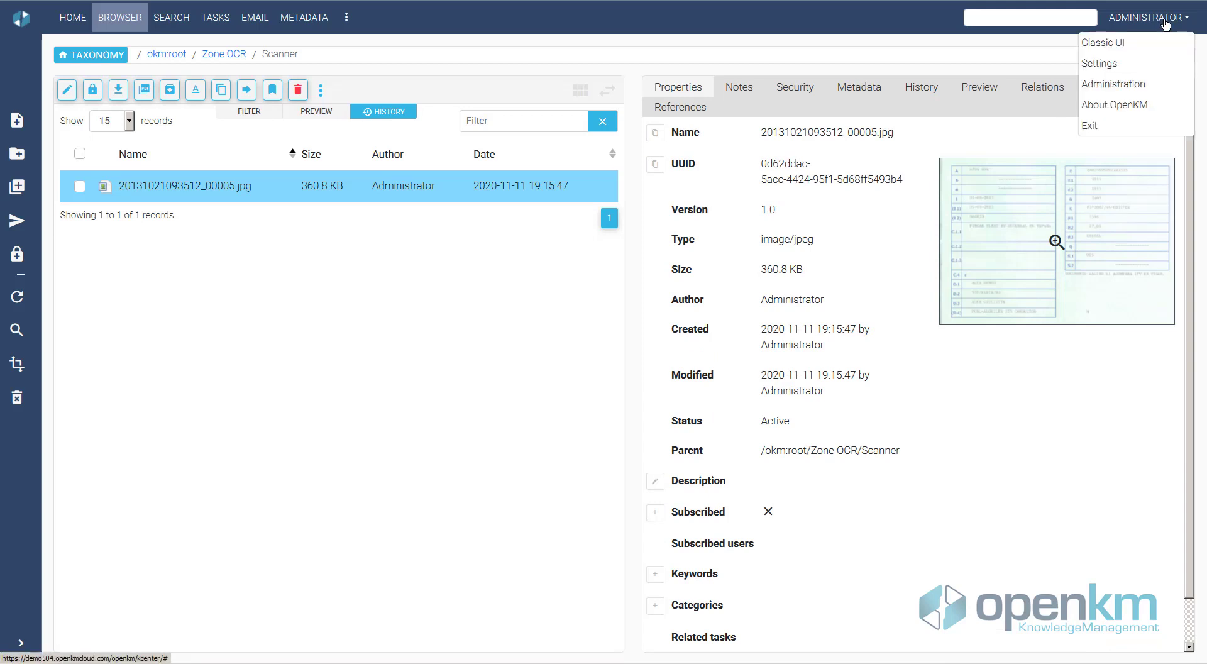
left_click(1154, 82)
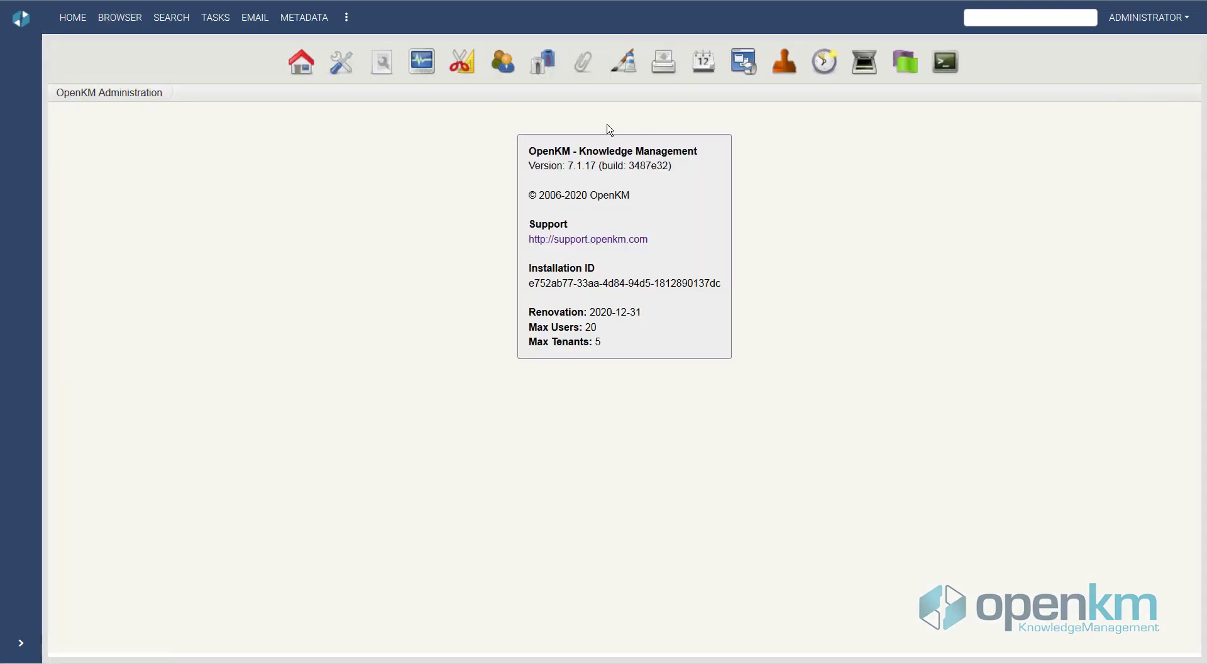
left_click(825, 66)
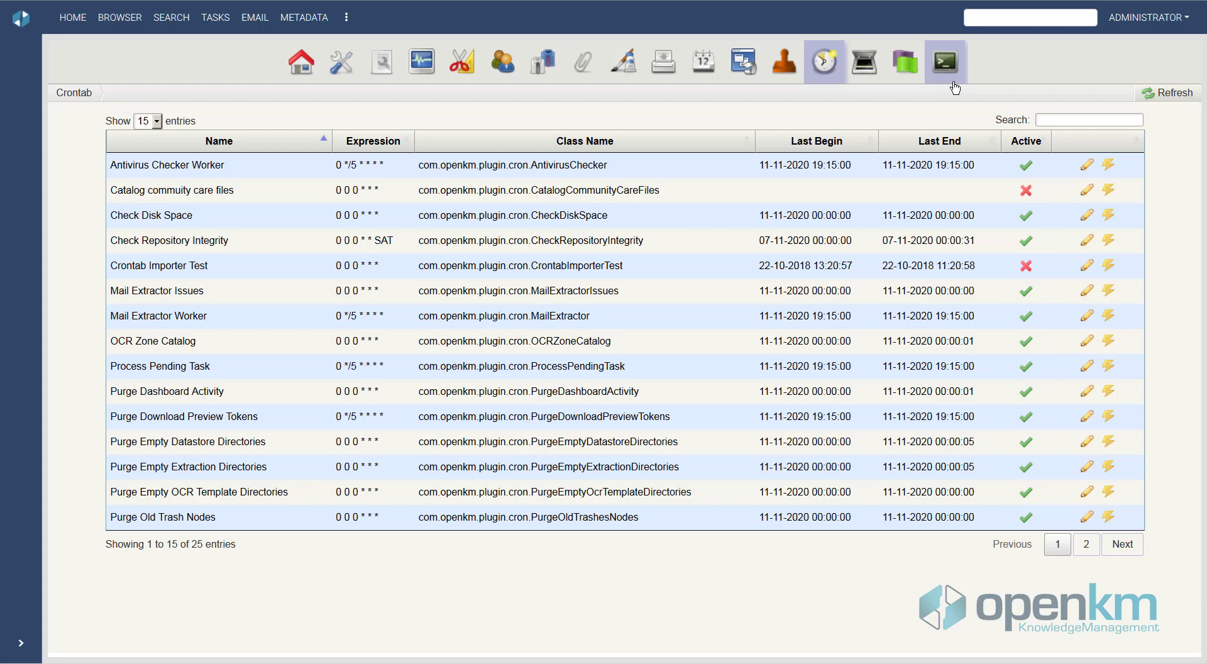
left_click(1047, 120)
type("ocr")
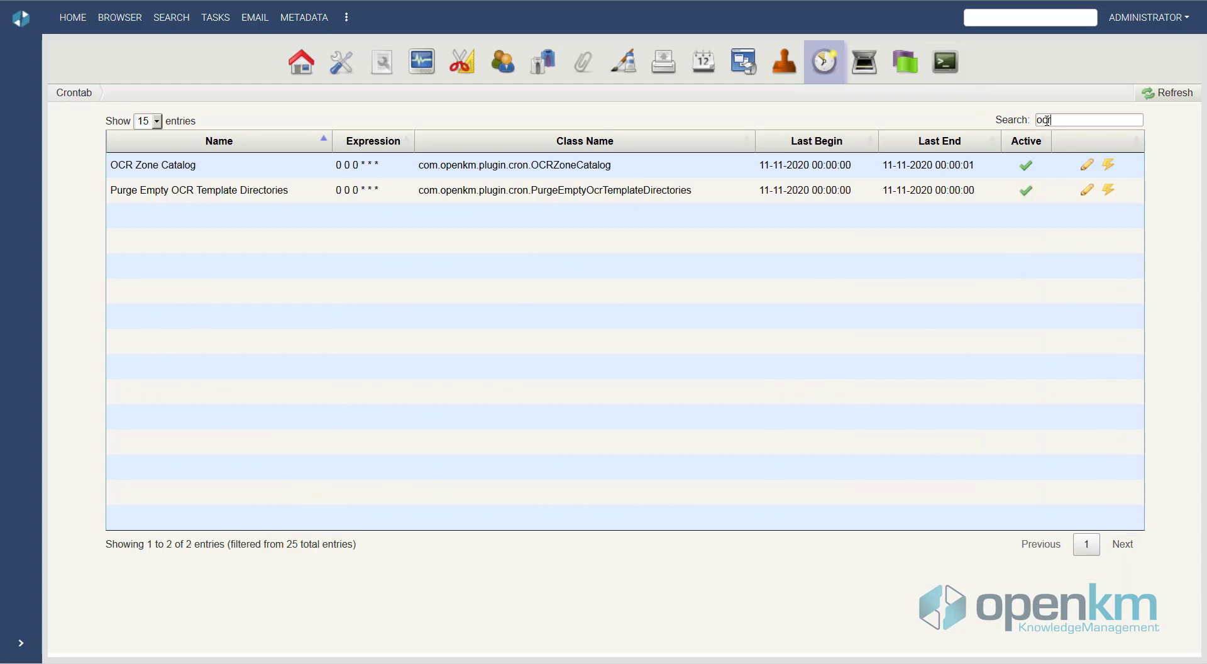
type(" zone")
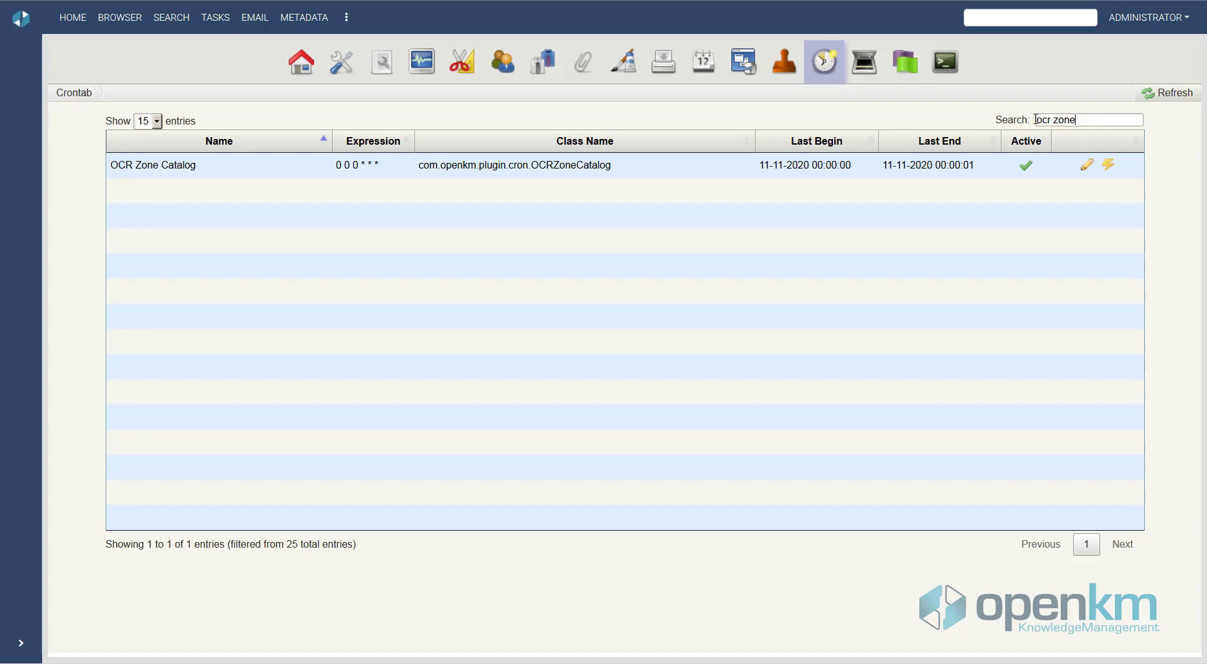
left_click(1109, 166)
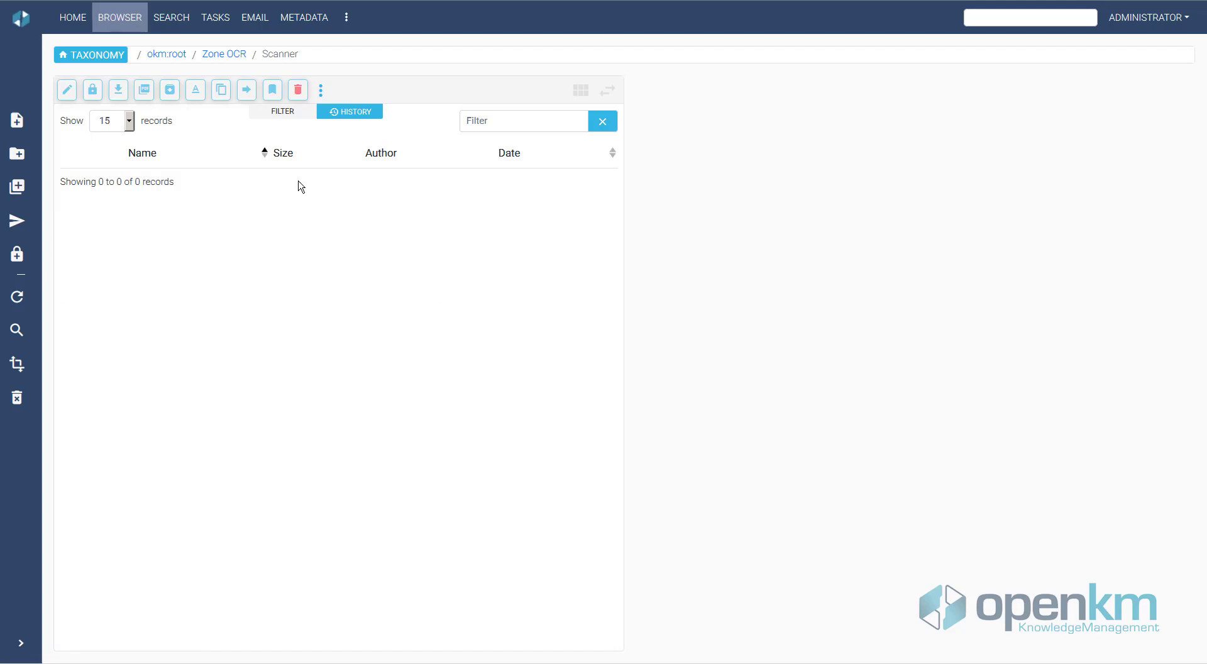
Add a Matrícula group / Matrícula property criterion to the metadata search with value 67*.
left_click(164, 20)
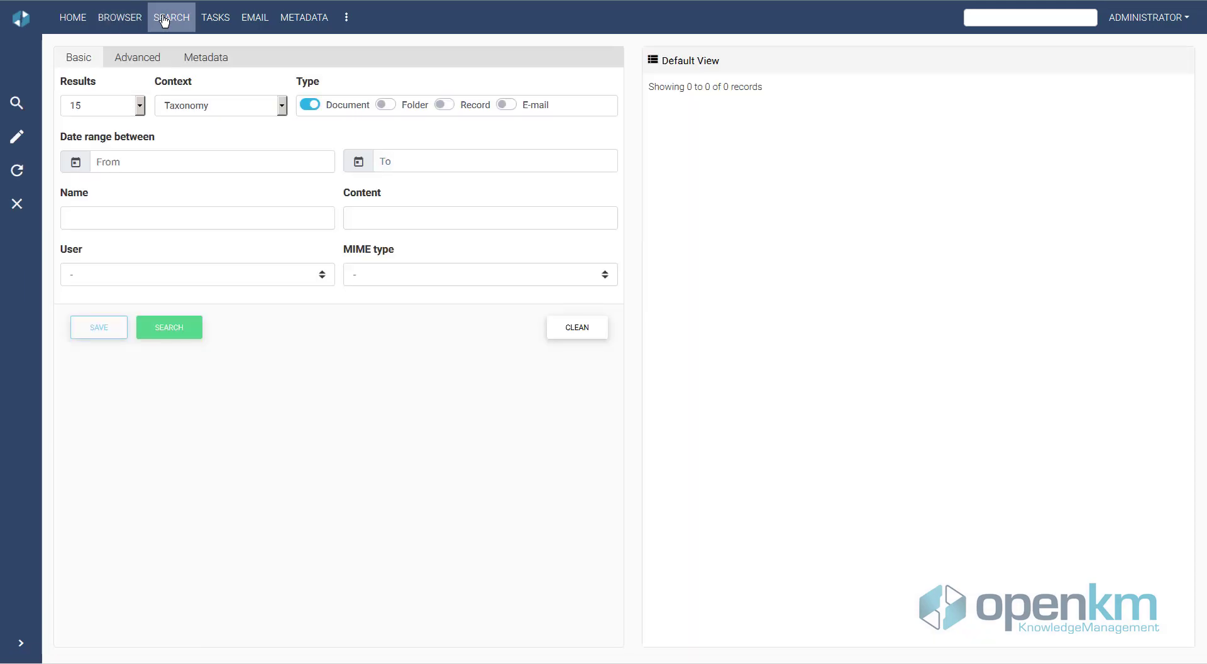
left_click(217, 63)
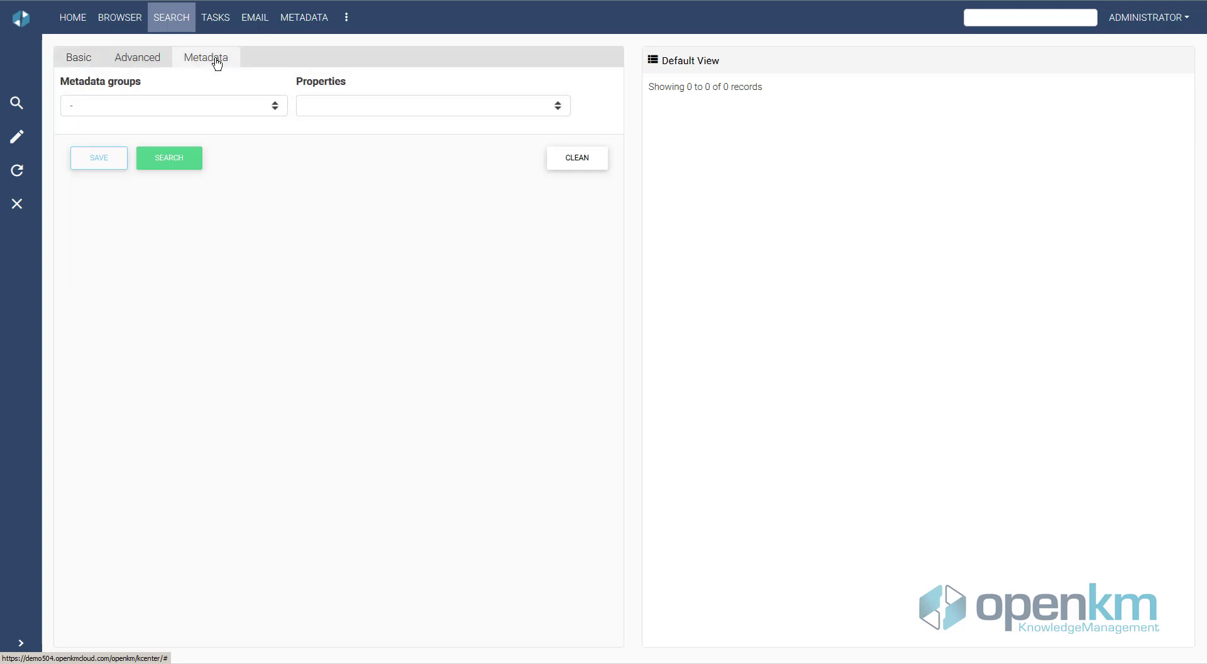
left_click(274, 108)
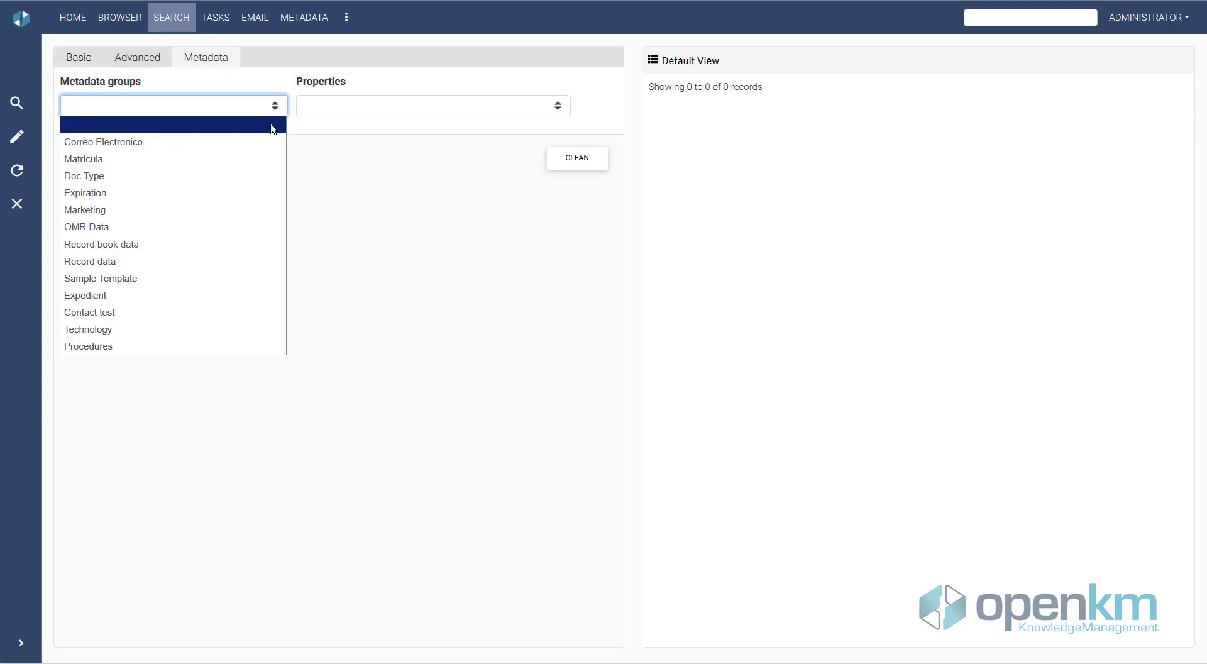
left_click(264, 158)
left_click(503, 105)
left_click(510, 137)
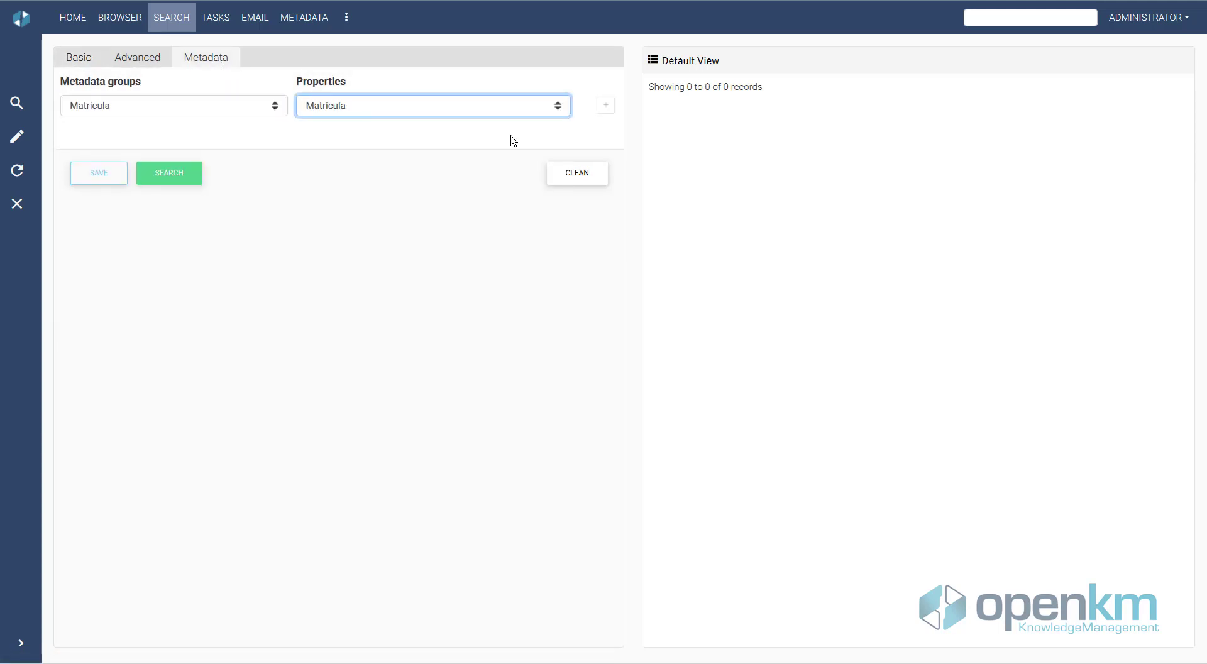
left_click(606, 107)
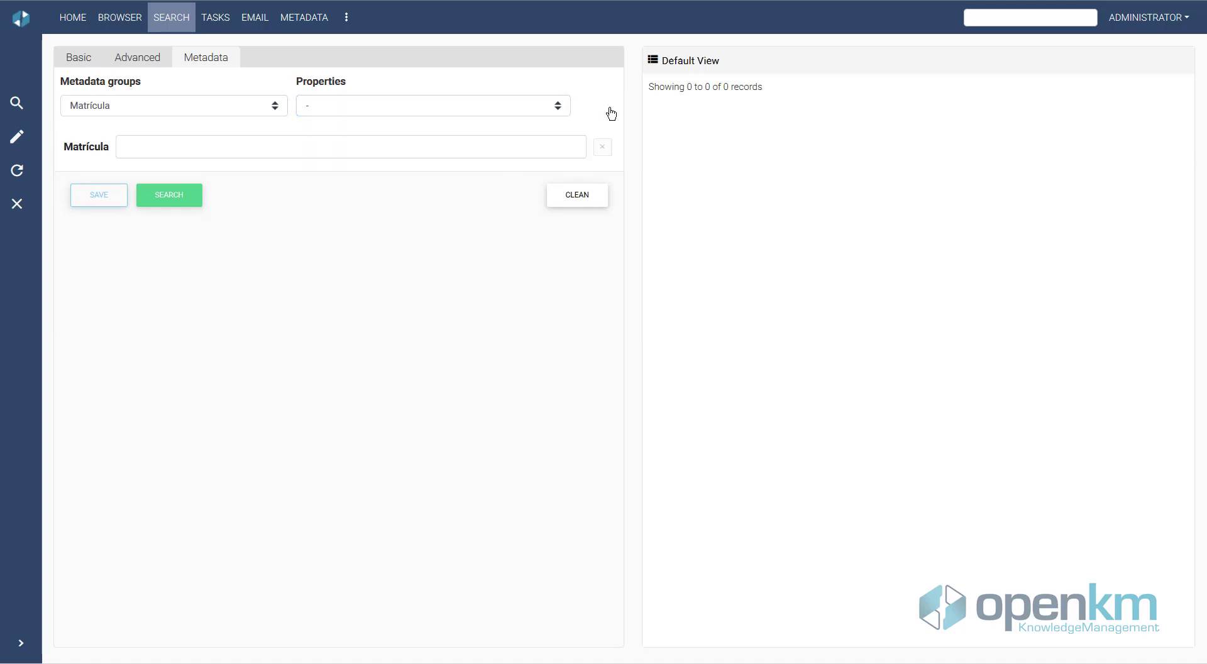
left_click(332, 154)
type("67*")
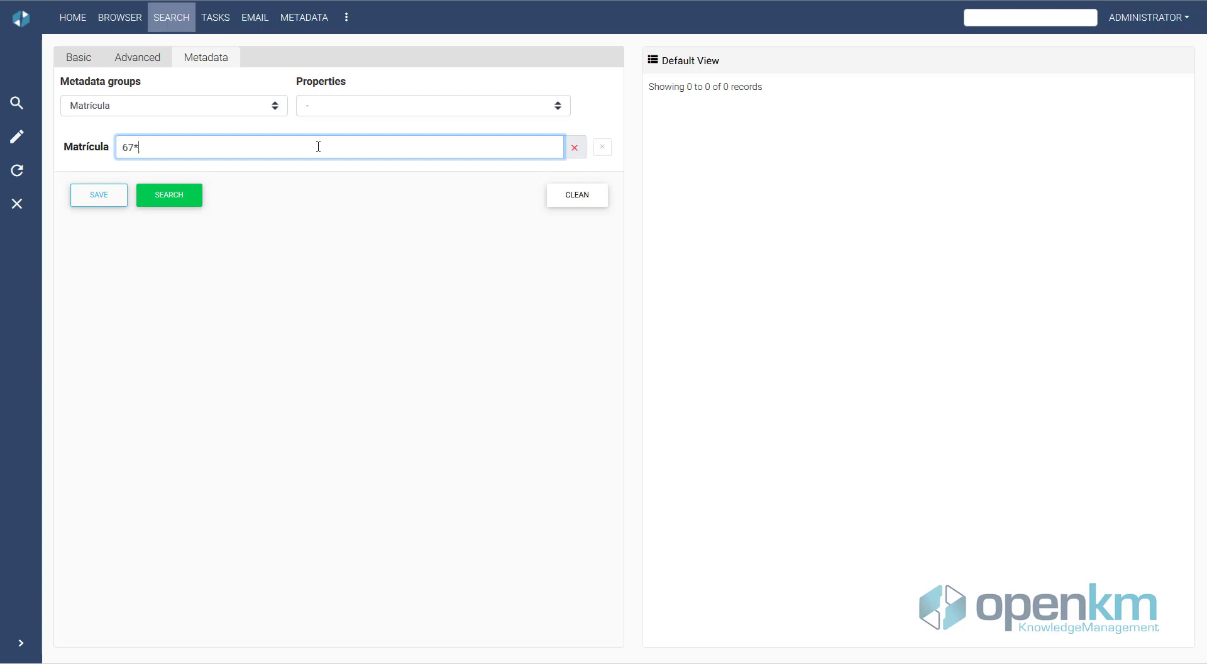
left_click(181, 198)
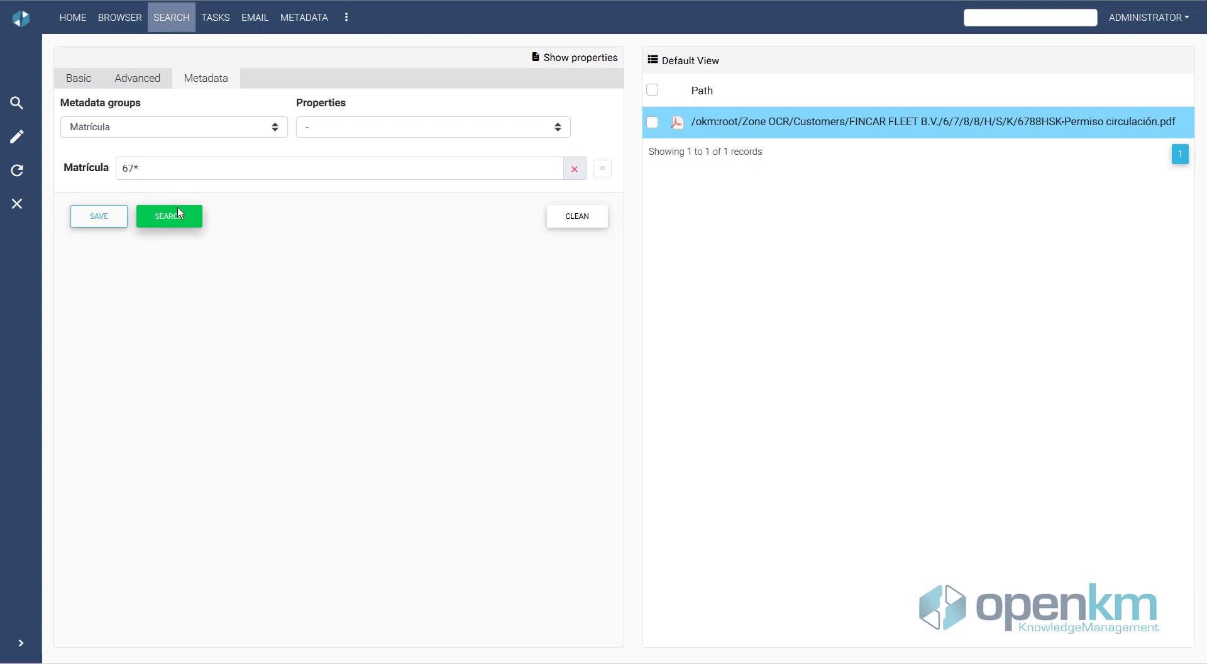
left_click(791, 231)
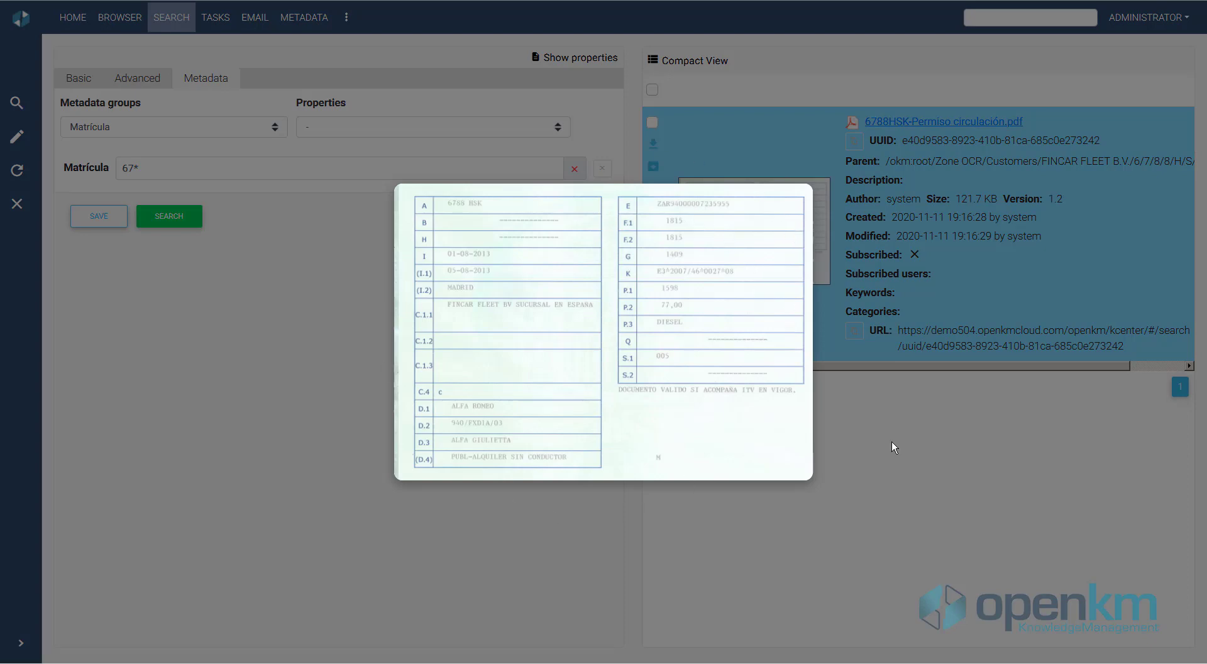
left_click(923, 460)
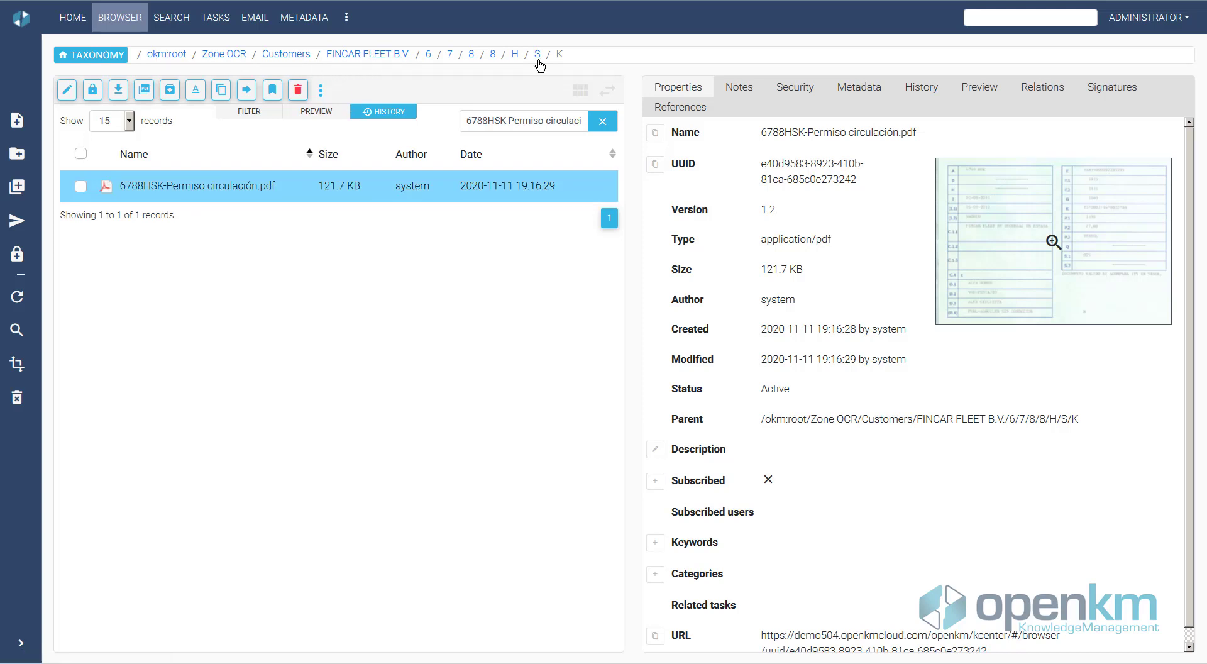
left_click(863, 89)
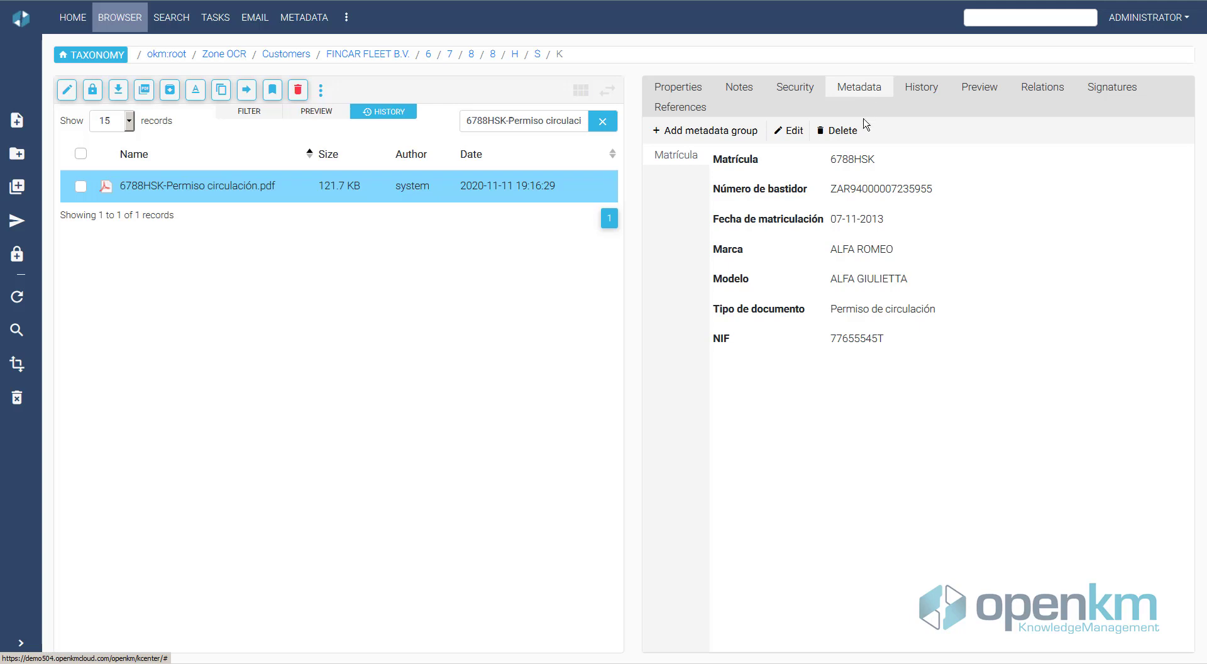
left_click_drag(829, 159, 896, 163)
left_click(833, 190)
left_click_drag(833, 190, 950, 194)
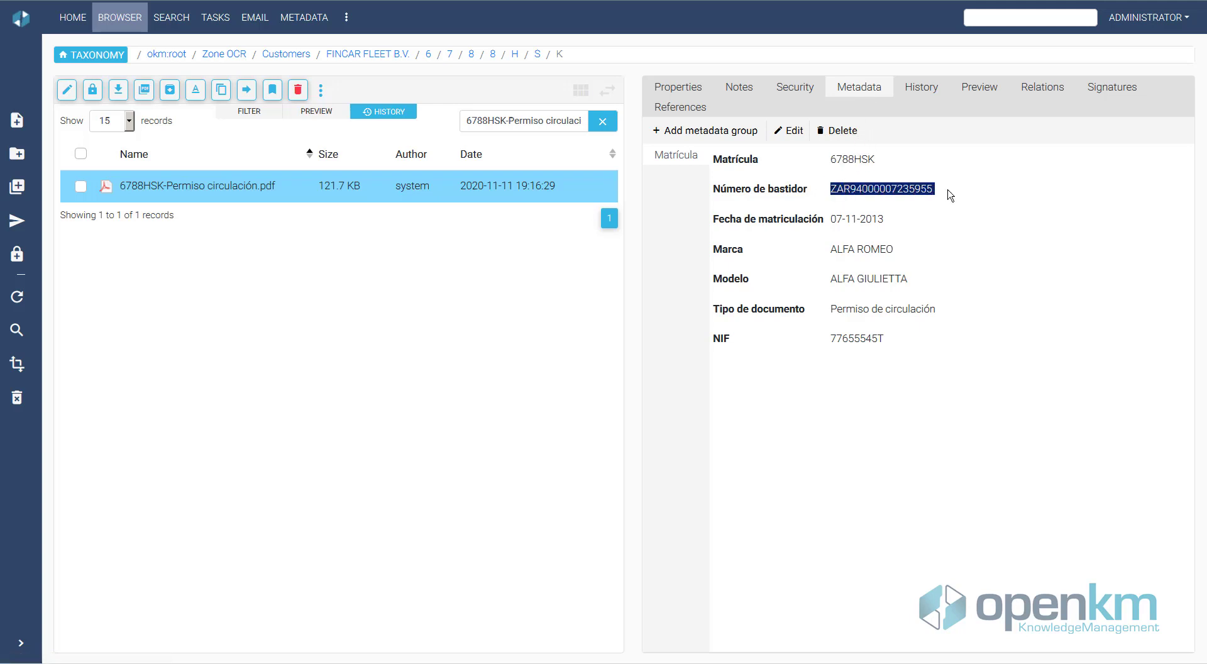
left_click(836, 311)
left_click_drag(835, 310, 956, 316)
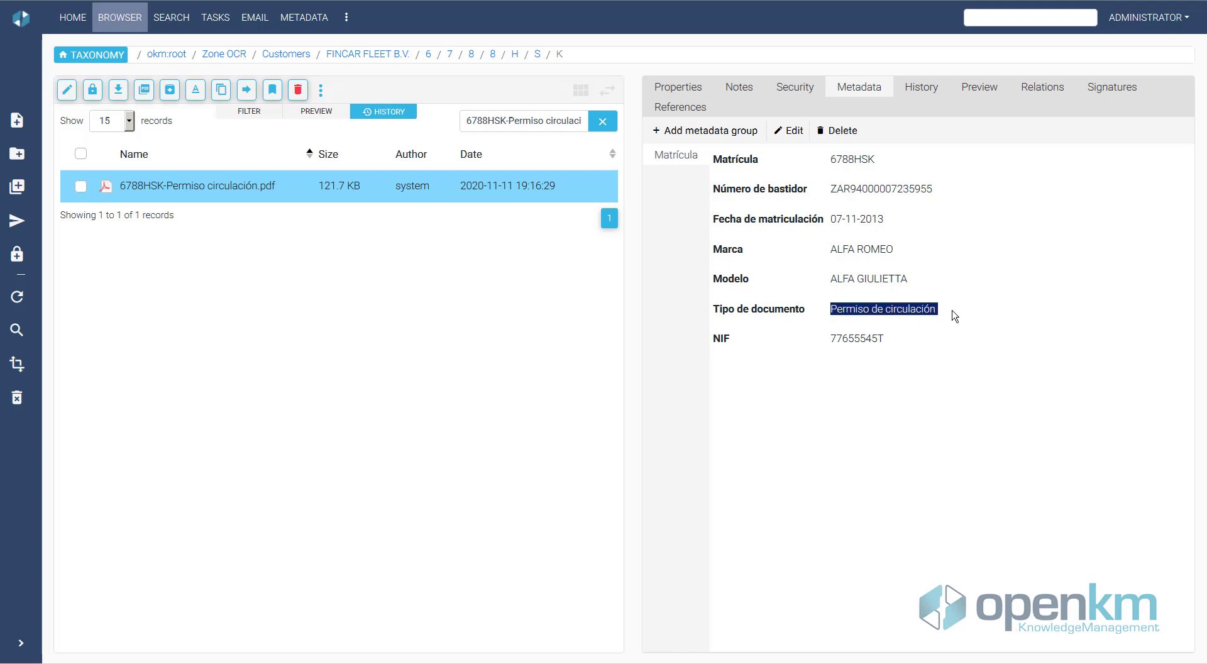
left_click(834, 219)
left_click_drag(834, 219, 906, 224)
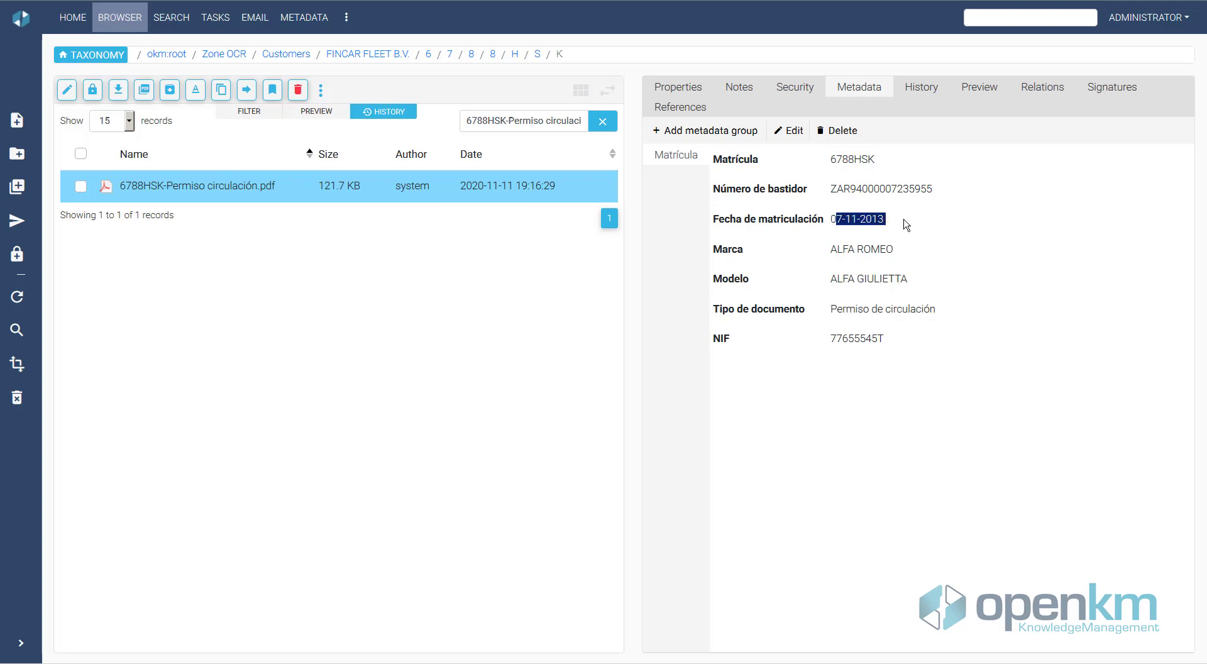
left_click_drag(833, 248, 912, 252)
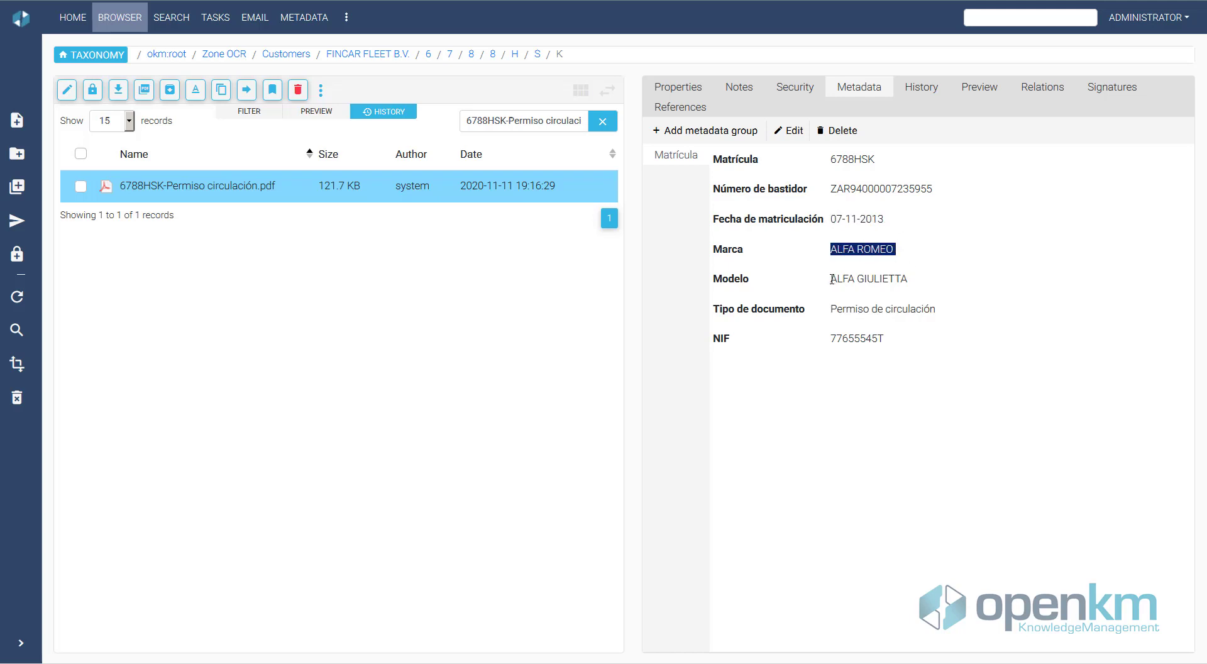
left_click_drag(831, 280, 922, 280)
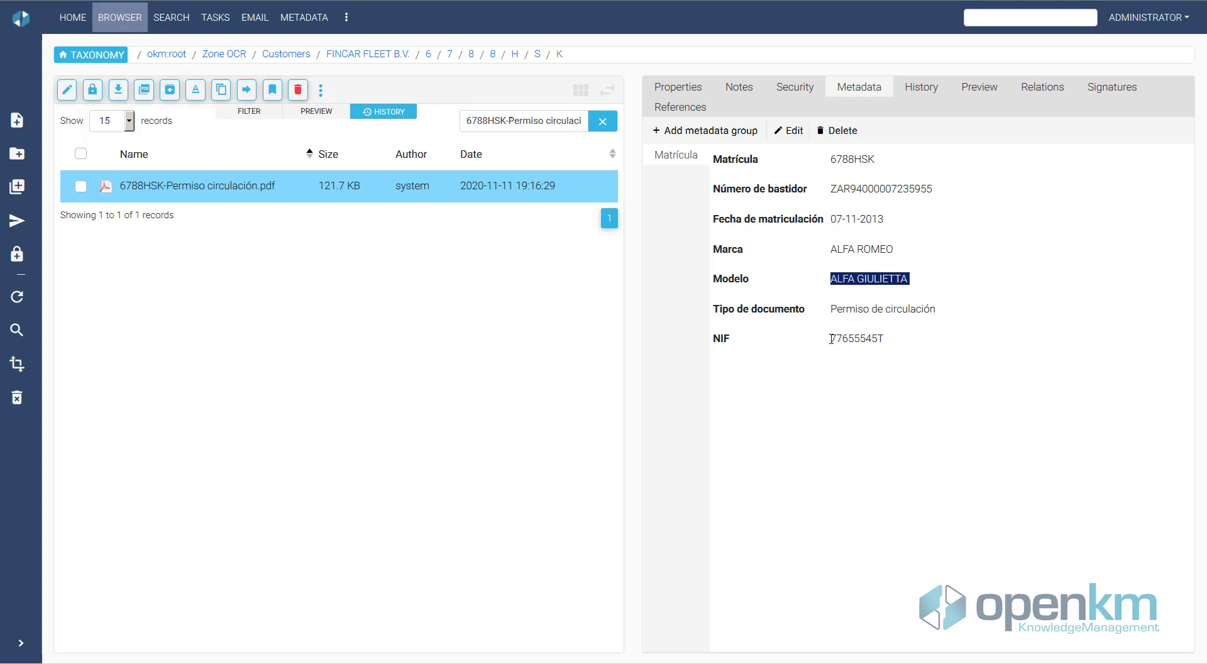